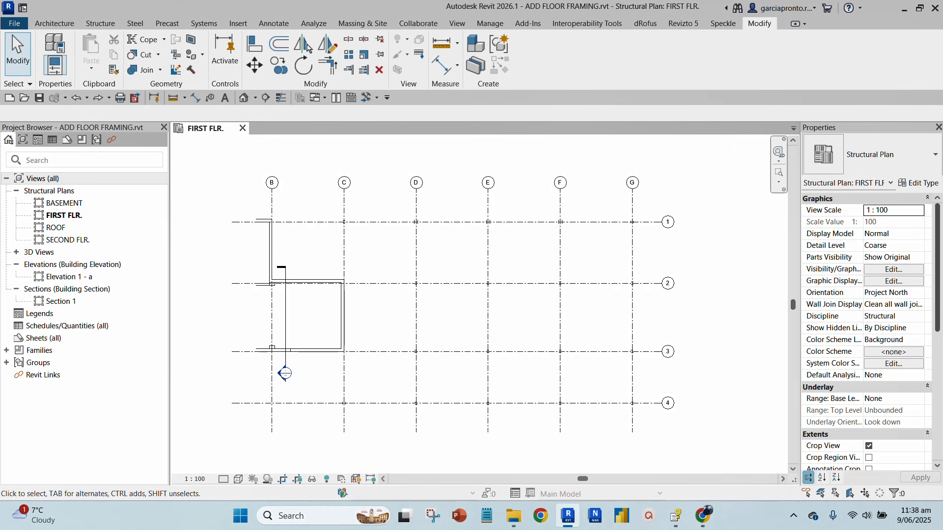
pyautogui.scroll(3, 388, 227)
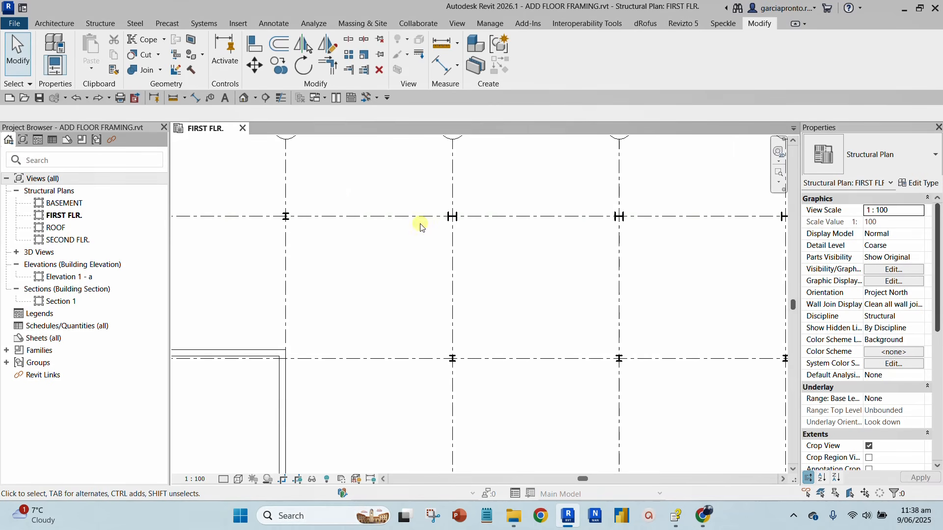
pyautogui.click(460, 223)
pyautogui.click(352, 276)
pyautogui.scroll(-3, 344, 273)
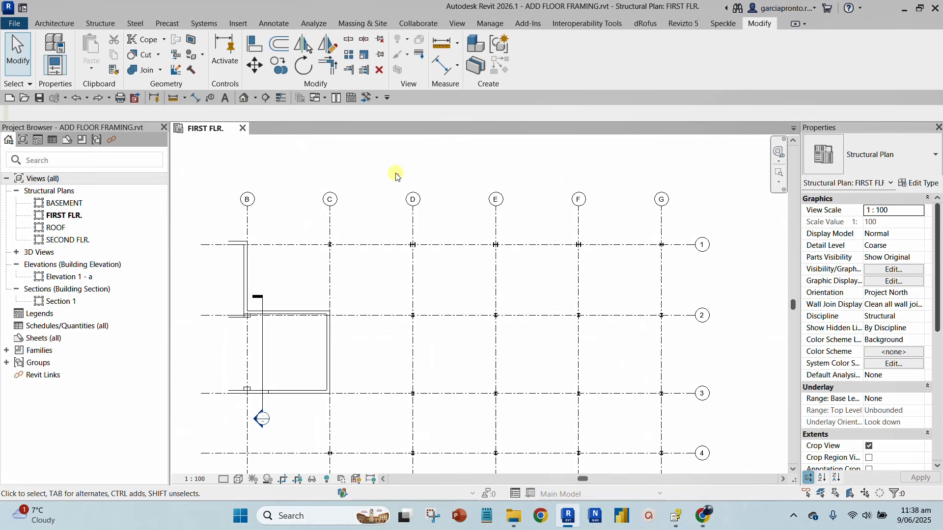
pyautogui.click(100, 25)
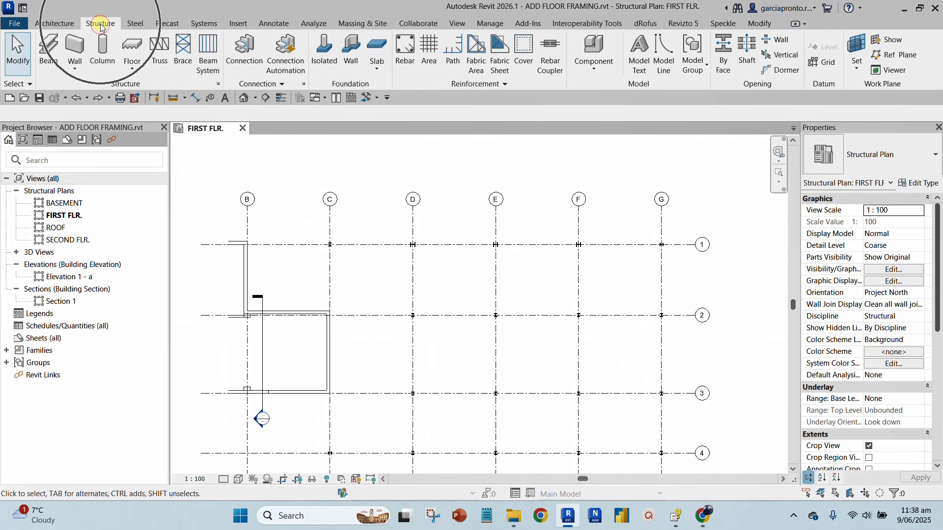
pyautogui.click(50, 49)
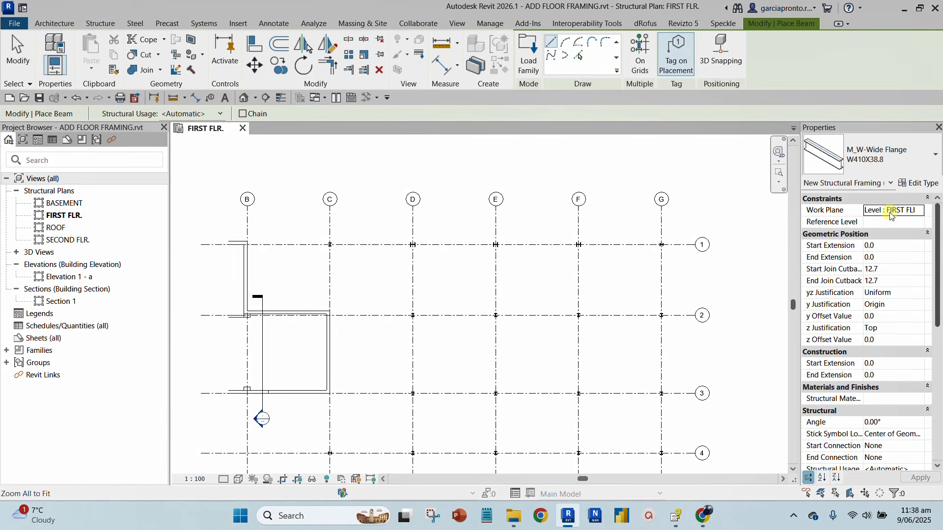
pyautogui.click(896, 157)
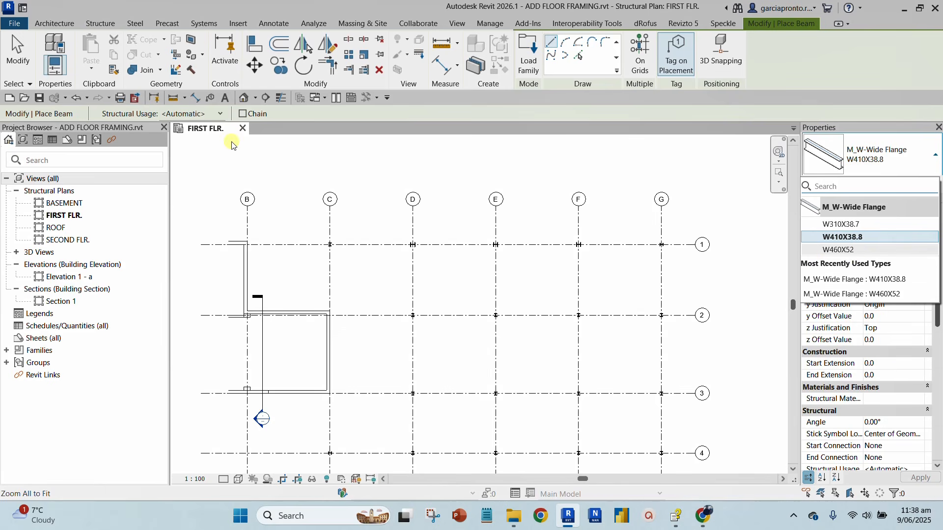
pyautogui.click(19, 54)
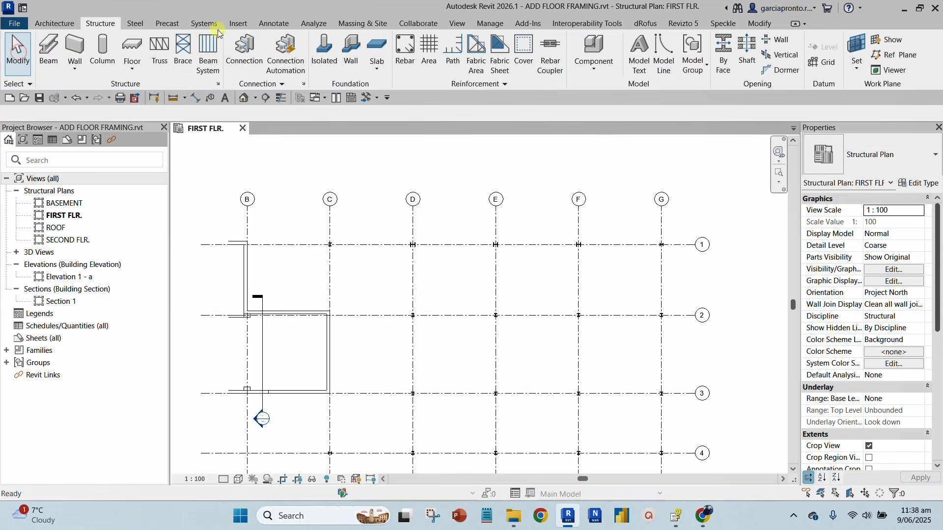
# - Open the Autodesk cloud family library and show its Structural Framing category
pyautogui.click(240, 24)
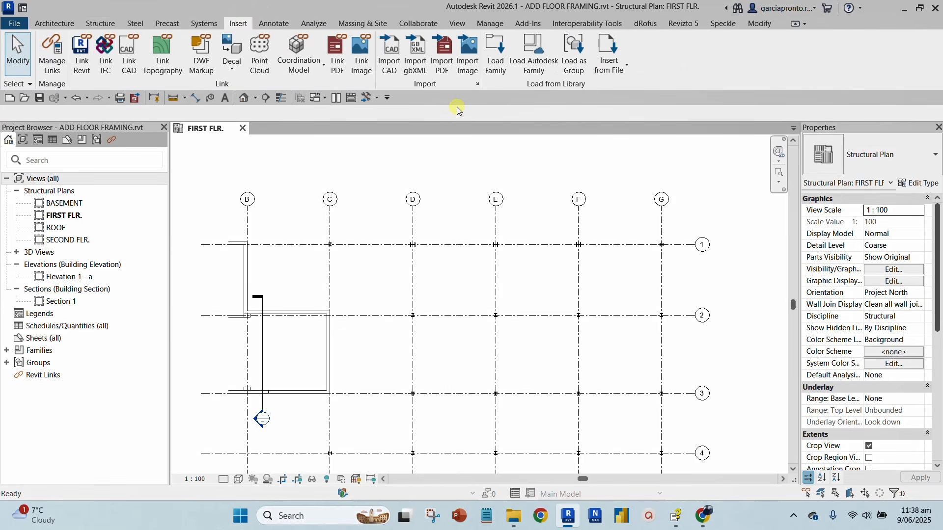
pyautogui.click(534, 61)
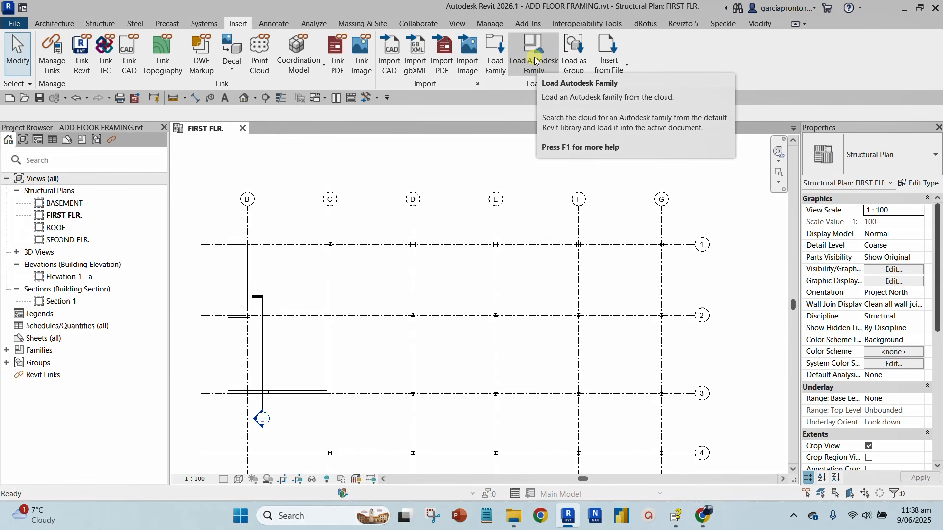
pyautogui.click(535, 60)
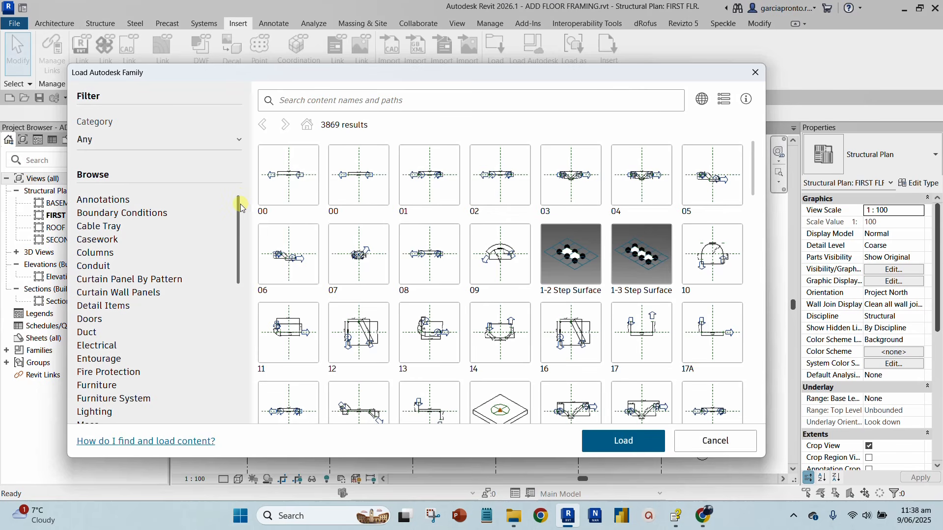
pyautogui.moveTo(240, 206); pyautogui.dragTo(232, 348)
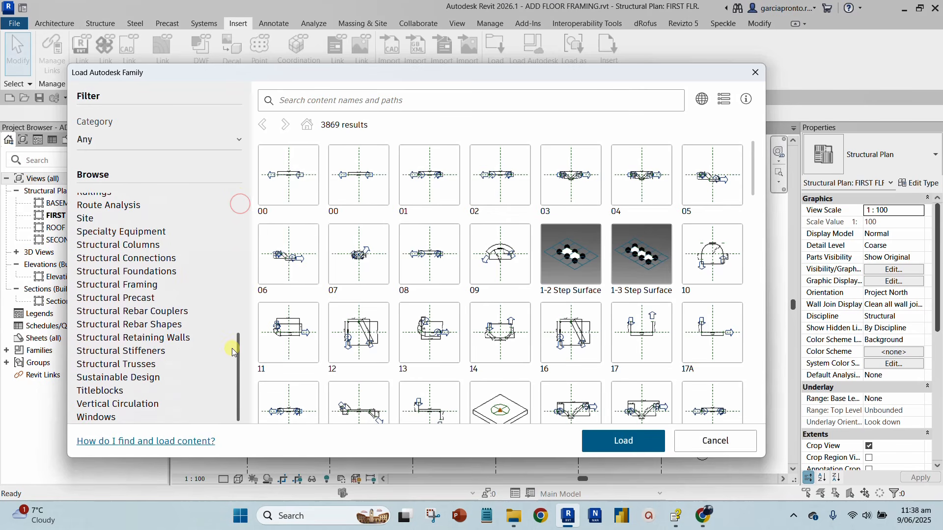
pyautogui.click(145, 289)
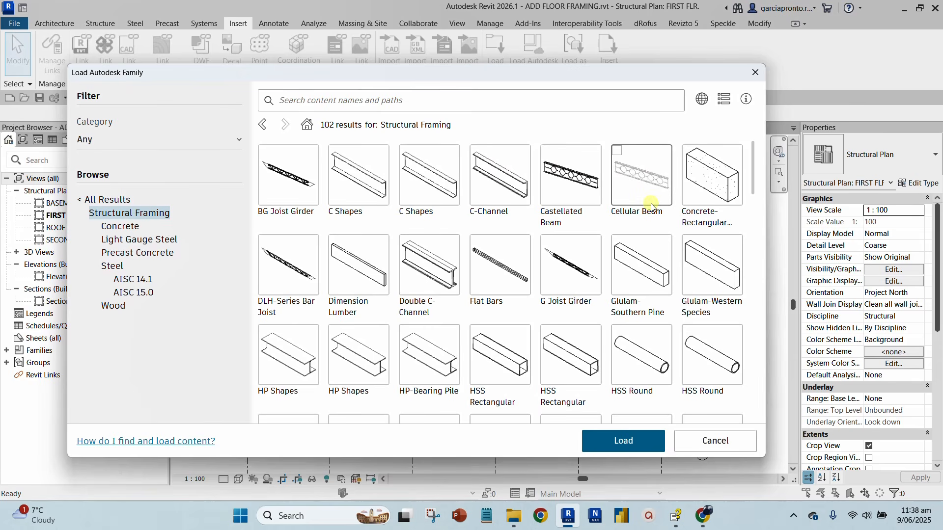
# - Look through the structural framing families, select Dimension Lumber, and close the library without loading it
pyautogui.scroll(-2, 376, 305)
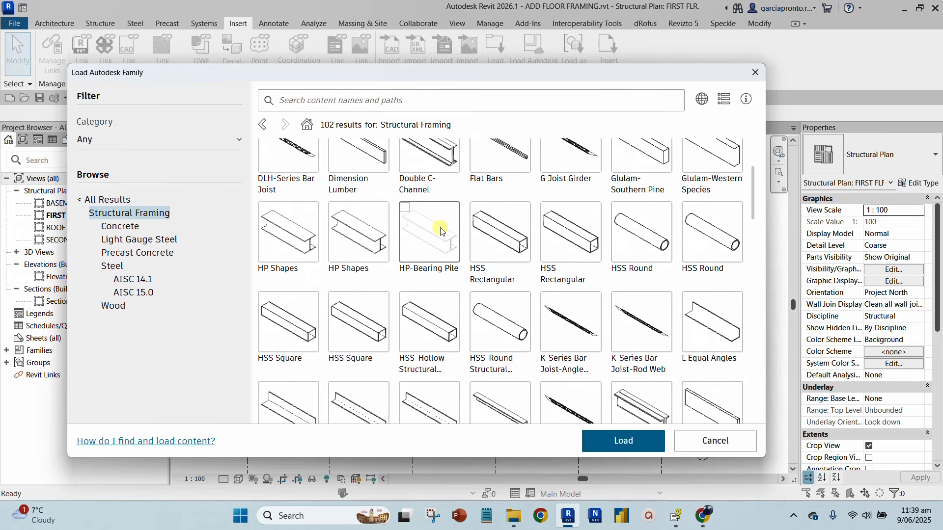
pyautogui.scroll(-2, 439, 318)
pyautogui.scroll(-2, 435, 319)
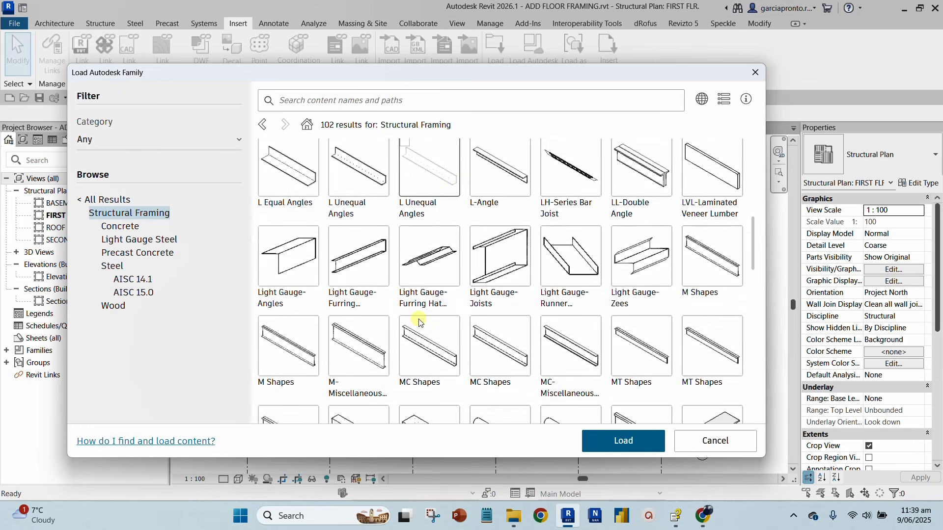
pyautogui.scroll(3, 427, 318)
pyautogui.scroll(2, 433, 315)
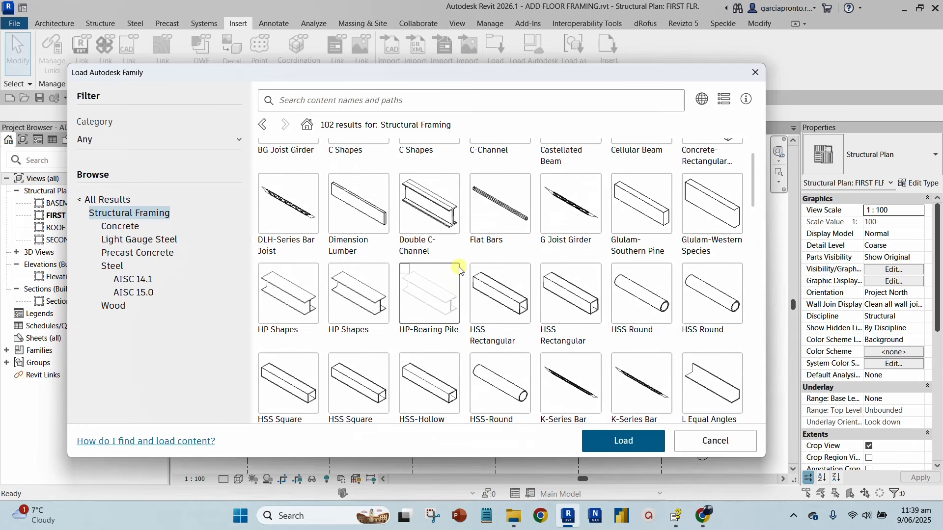
pyautogui.click(365, 194)
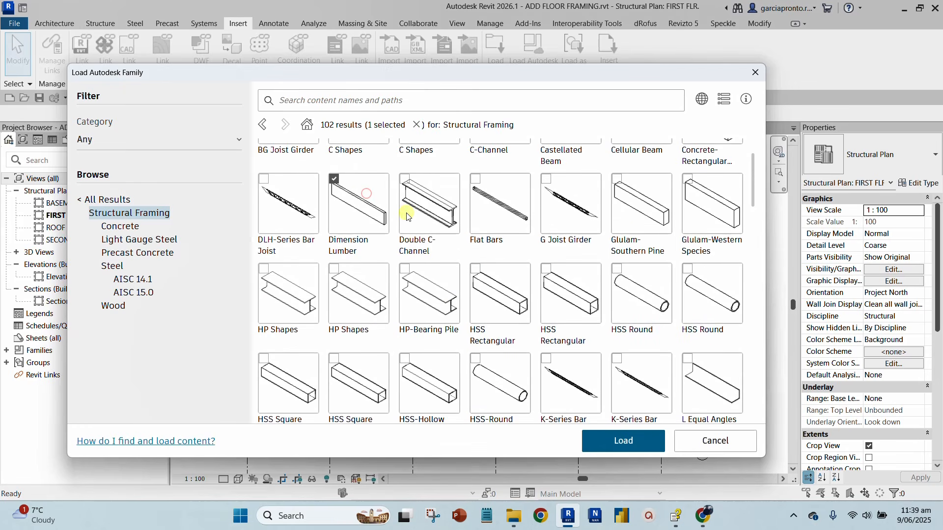
pyautogui.click(620, 441)
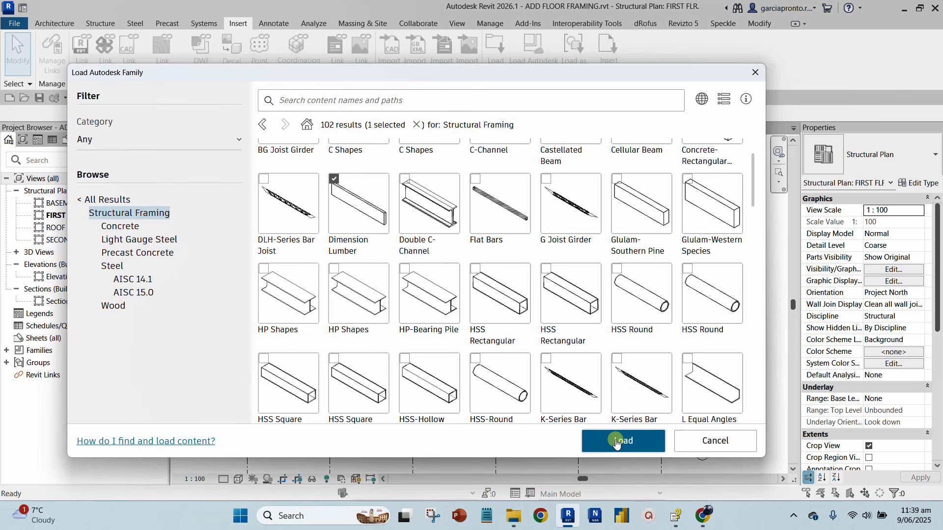
pyautogui.click(709, 442)
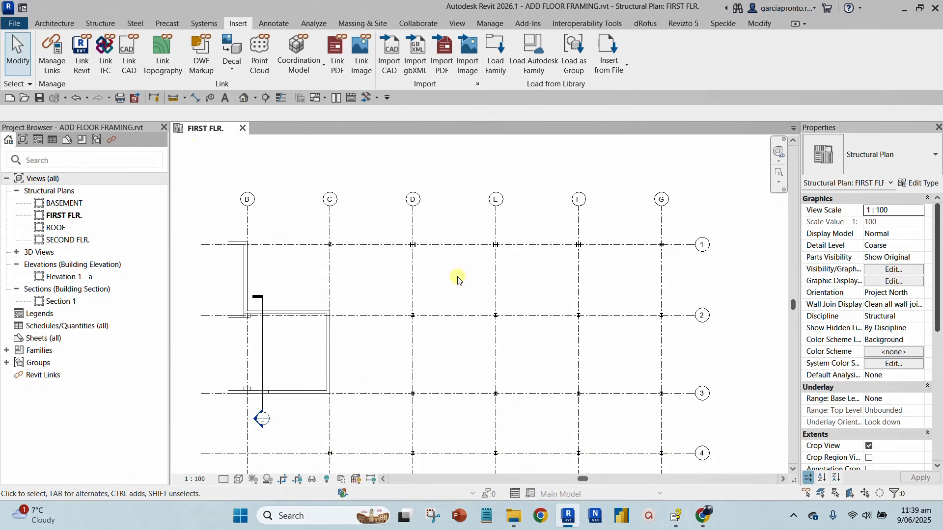
# - Start a structural beam of type M_W-Wide Flange W460X52 and enable tagging on placement
pyautogui.click(102, 24)
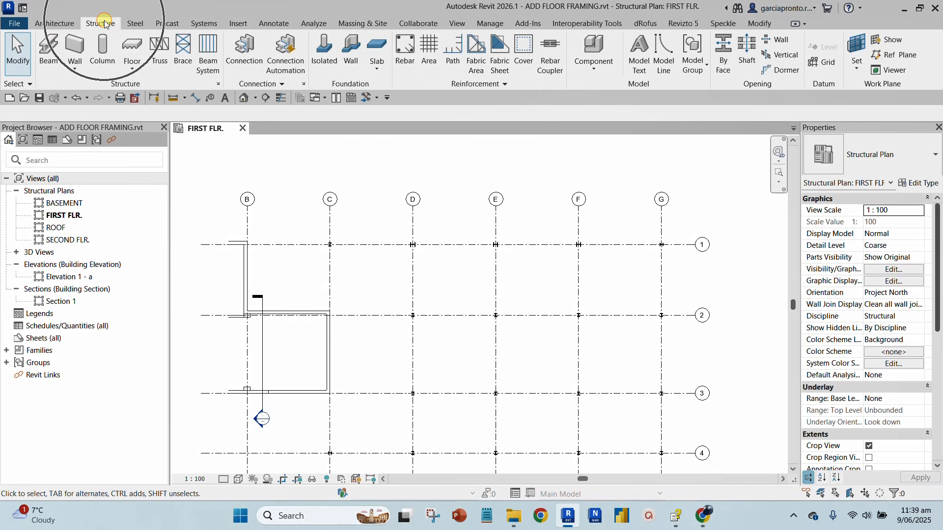
pyautogui.click(47, 48)
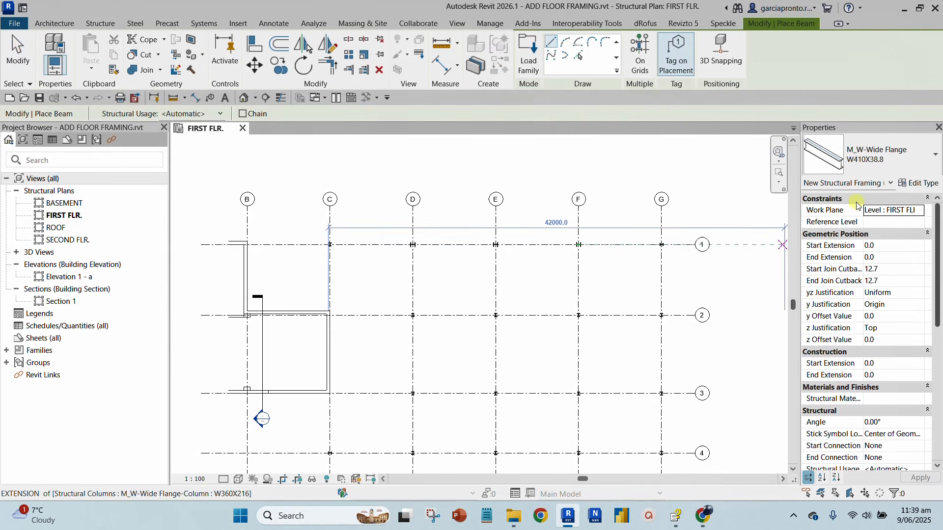
pyautogui.click(872, 150)
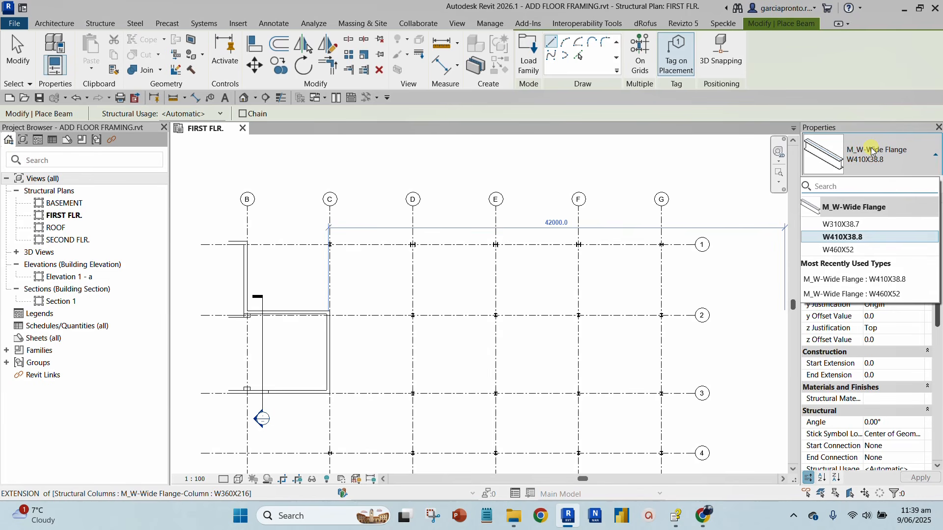
pyautogui.click(846, 251)
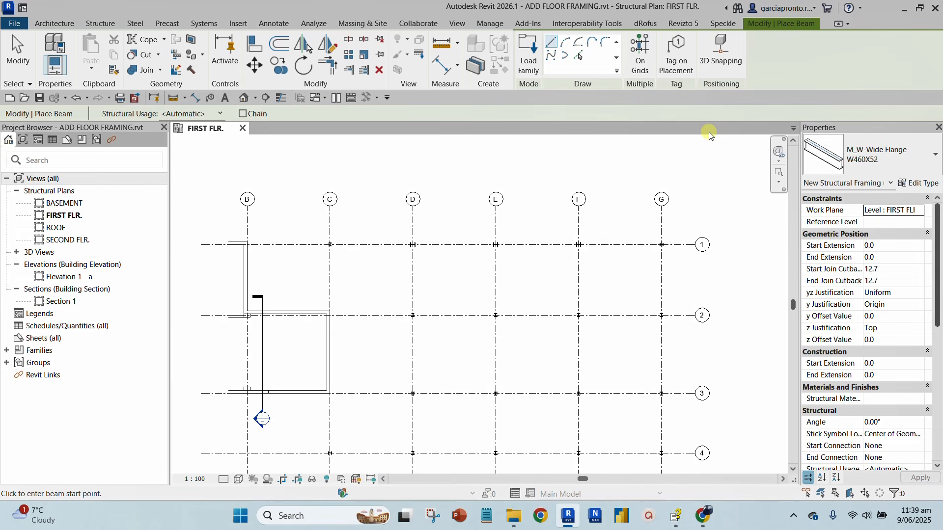
pyautogui.click(676, 55)
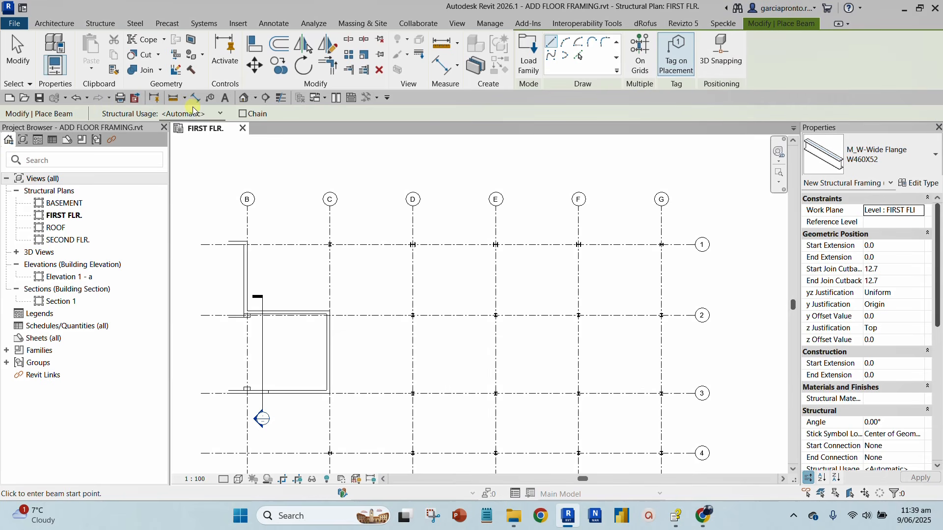
# - Choose Automatic as the structural usage for the new beam
pyautogui.click(128, 116)
pyautogui.click(217, 113)
pyautogui.click(221, 114)
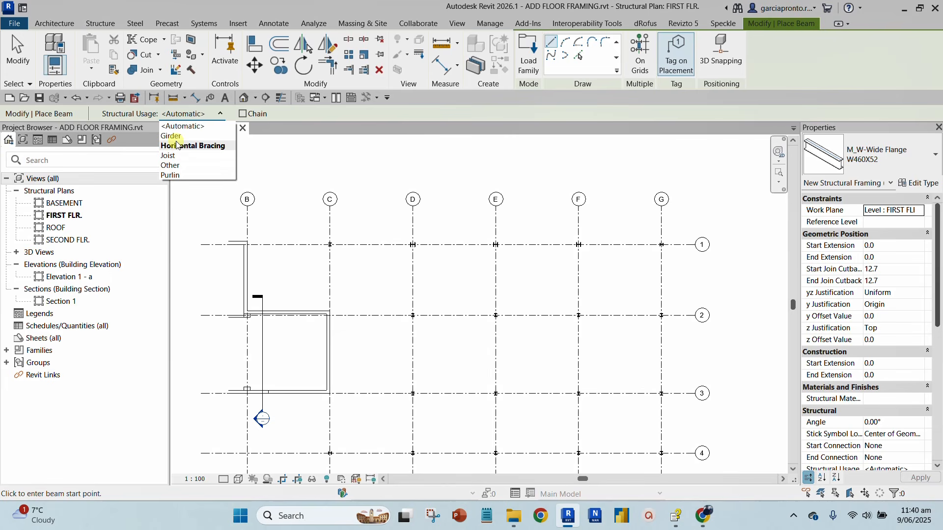
pyautogui.click(189, 126)
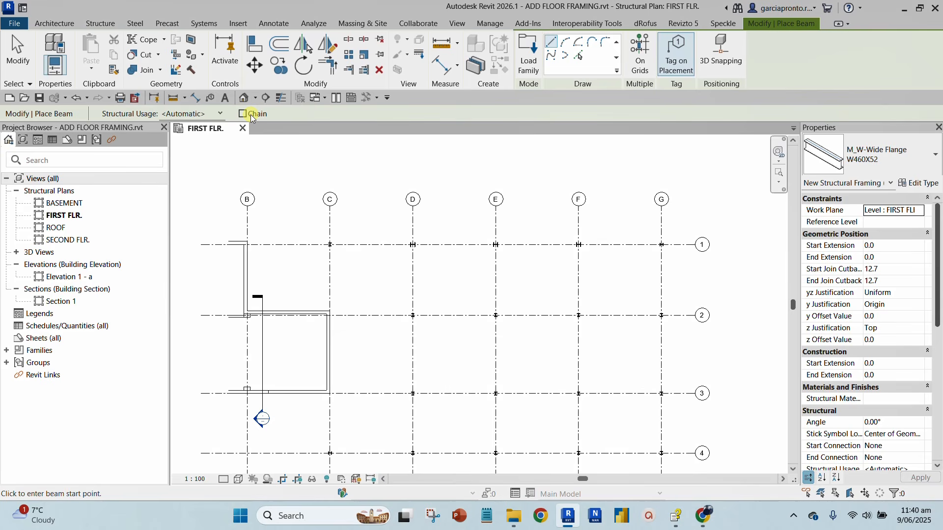
# - Place the W460X52 beam along grid 1, from the grid B intersection to the column at grid C
pyautogui.scroll(1, 263, 193)
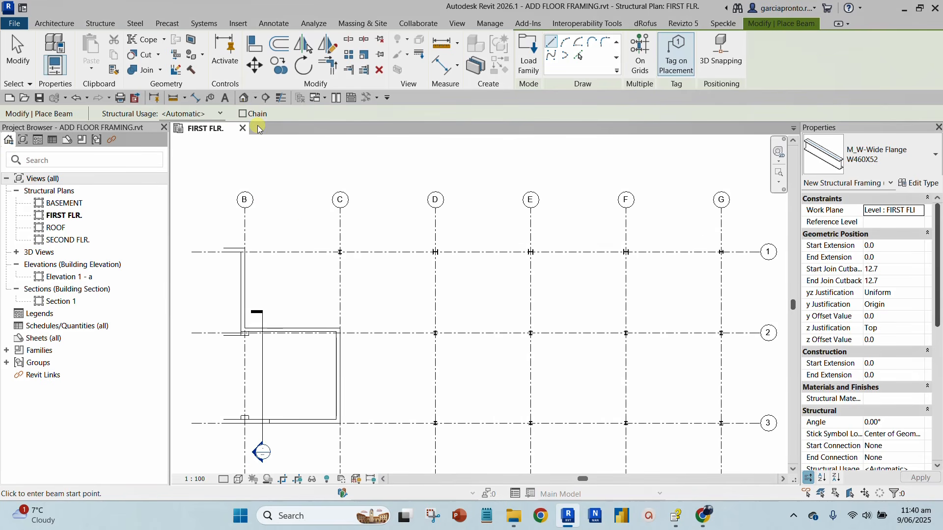
pyautogui.press('ctrl')
pyautogui.scroll(2, 249, 243)
pyautogui.scroll(1, 248, 255)
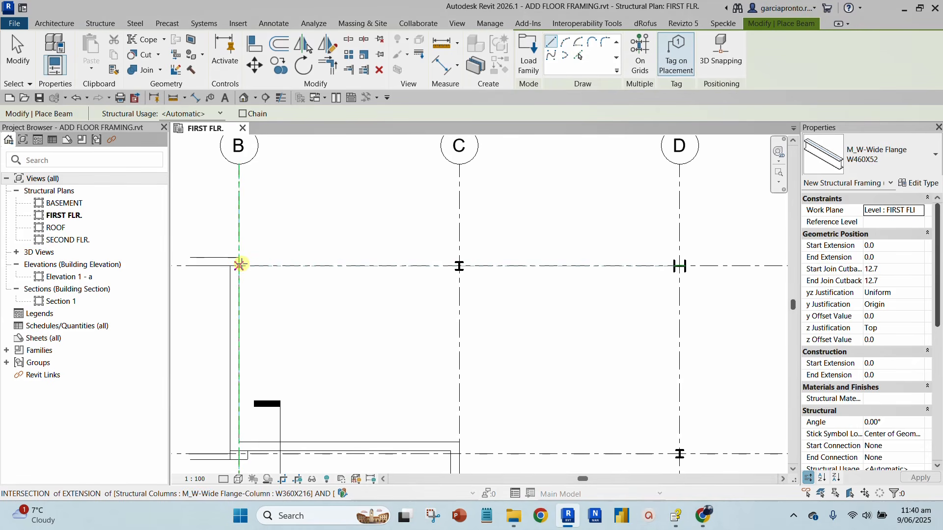
pyautogui.scroll(-3, 260, 265)
pyautogui.scroll(-1, 256, 290)
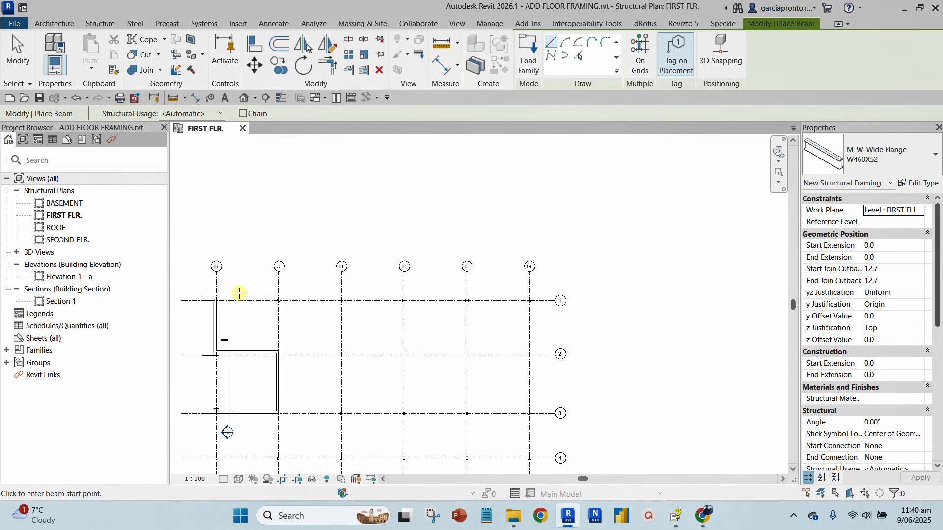
pyautogui.scroll(4, 204, 310)
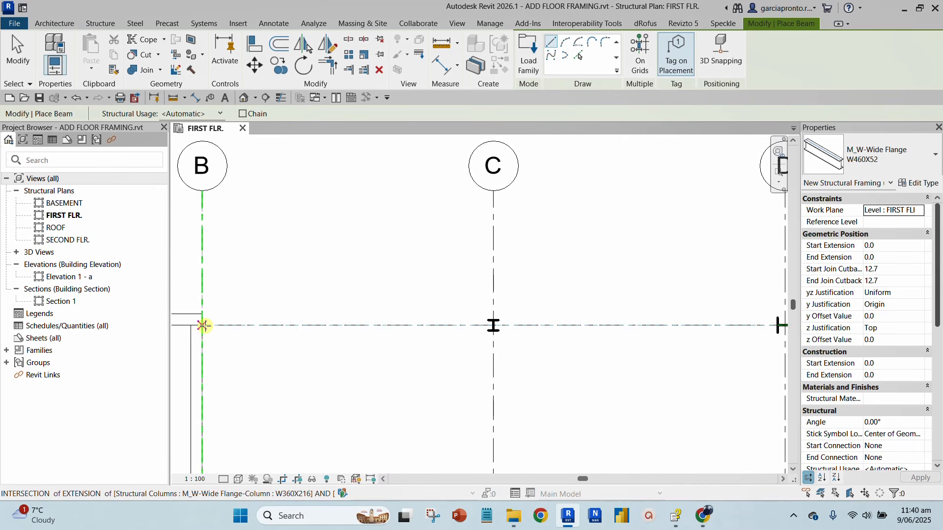
pyautogui.click(203, 325)
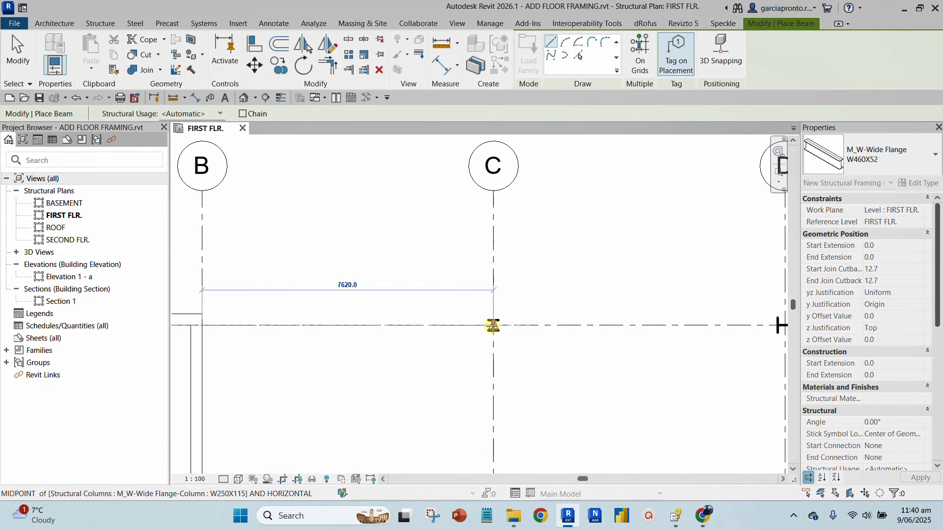
pyautogui.click(493, 325)
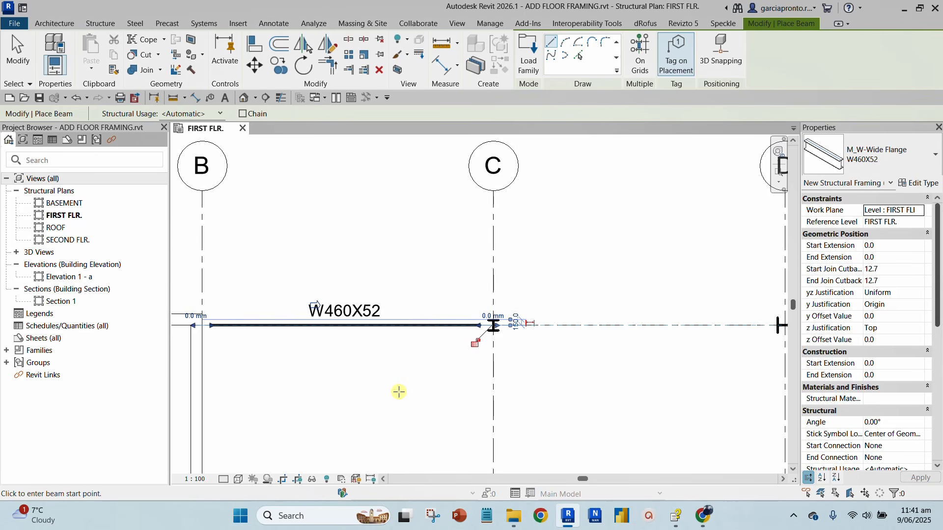
# - Turn on chained placement for beams and end the beam command
pyautogui.click(243, 114)
pyautogui.scroll(-3, 583, 280)
pyautogui.moveTo(583, 280); pyautogui.dragTo(352, 276, button='middle')
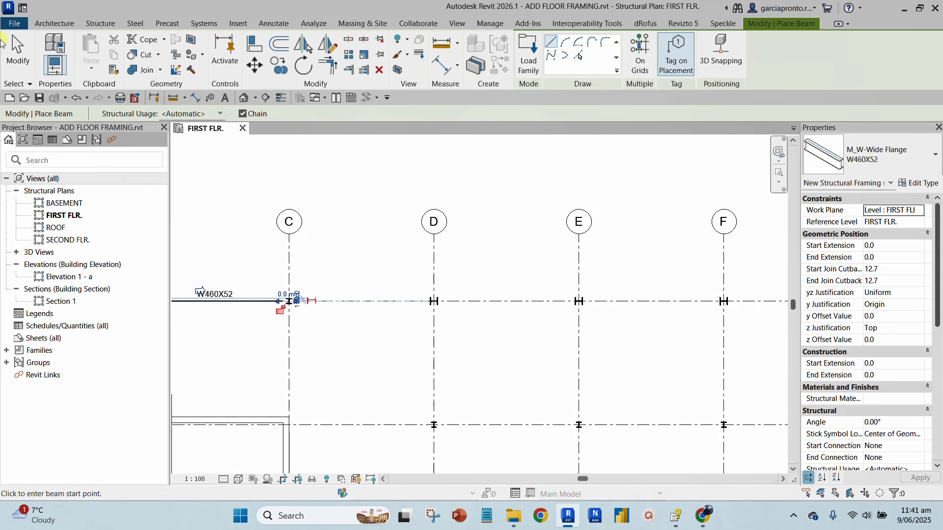
pyautogui.click(17, 49)
pyautogui.scroll(-2, 384, 285)
pyautogui.moveTo(293, 286); pyautogui.dragTo(348, 286, button='middle')
pyautogui.scroll(7, 306, 283)
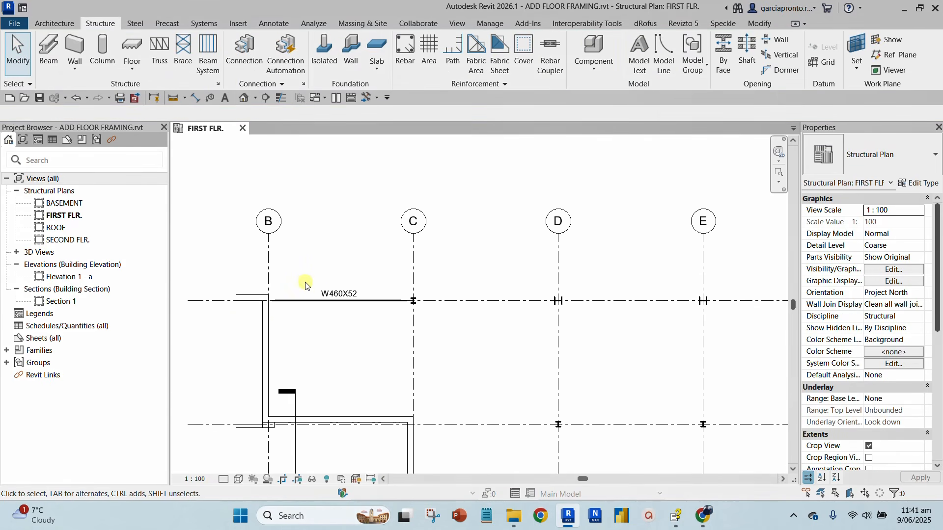
pyautogui.moveTo(238, 278); pyautogui.dragTo(288, 300, button='middle')
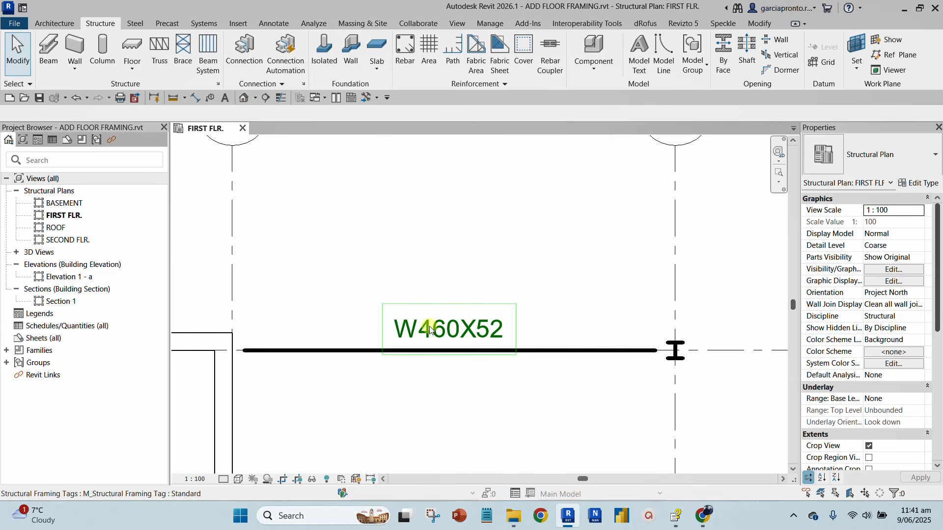
pyautogui.press('ctrl')
pyautogui.press('b')
pyautogui.press('m')
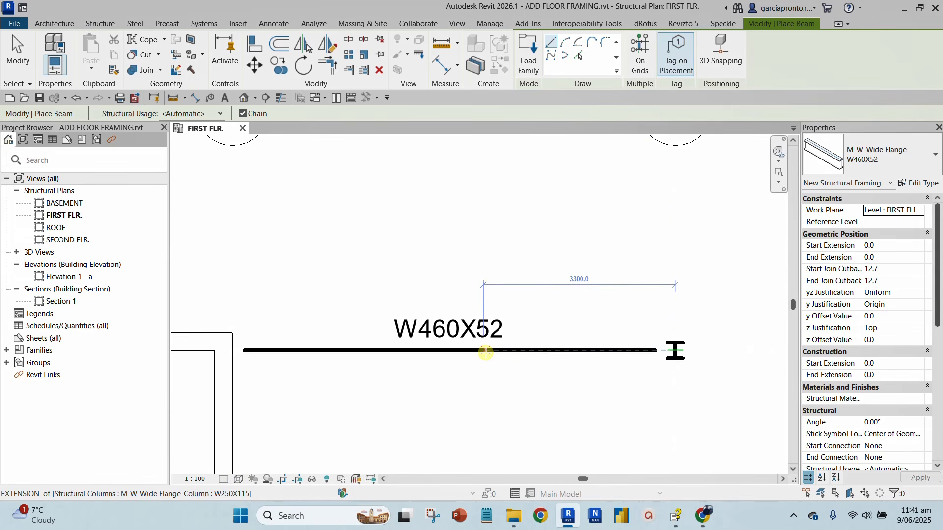
pyautogui.press('Escape')
pyautogui.click(31, 58)
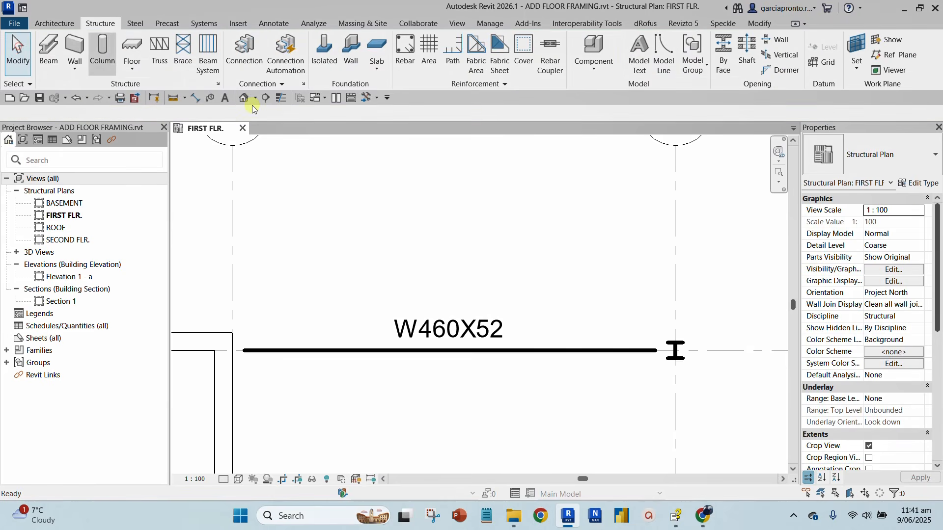
# - Open the default 3D view and inspect the W460X52 beam's end at the wall and its end at the column
pyautogui.click(376, 211)
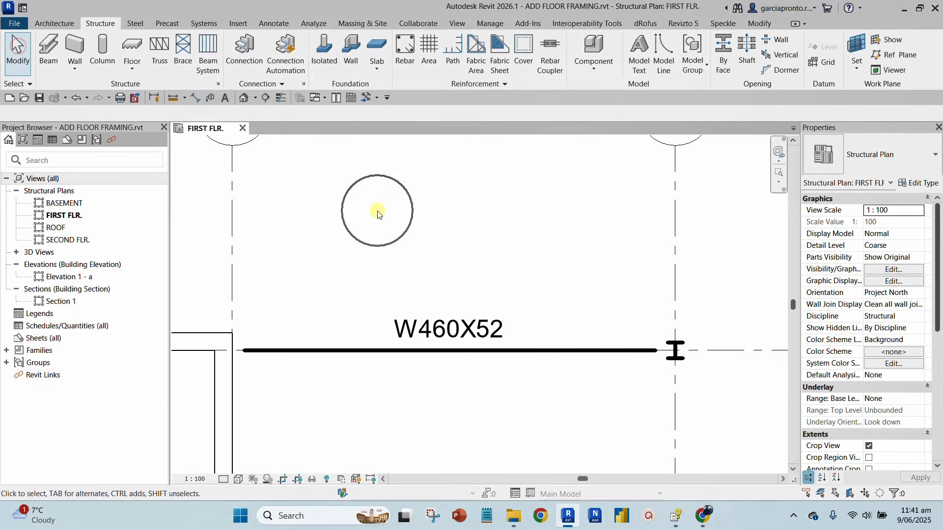
pyautogui.click(245, 97)
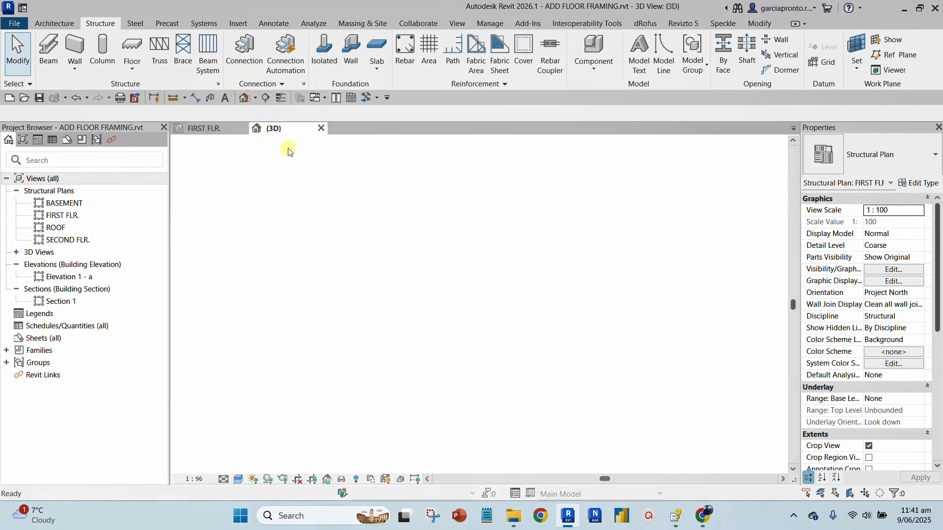
pyautogui.scroll(5, 467, 321)
pyautogui.scroll(-3, 467, 320)
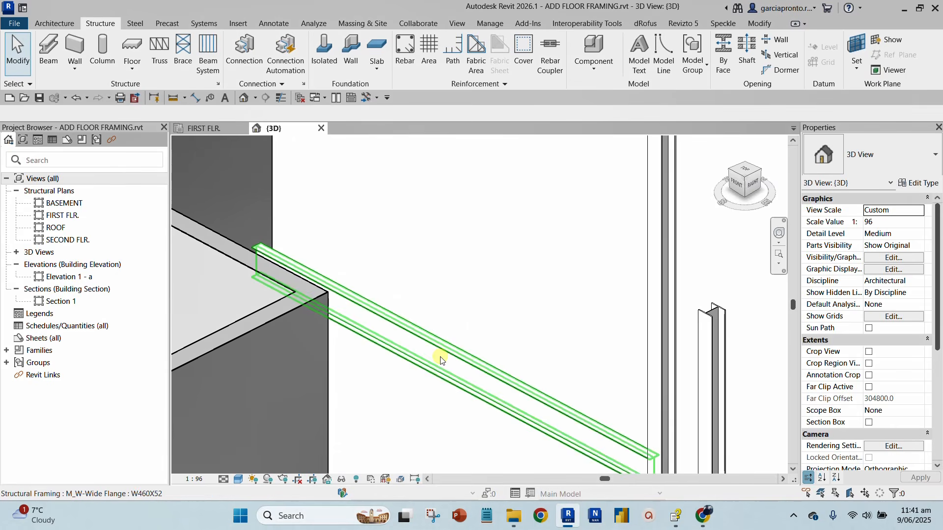
pyautogui.click(442, 358)
pyautogui.keyDown('shift'); pyautogui.moveTo(442, 358); pyautogui.dragTo(473, 287, button='middle'); pyautogui.keyUp('shift')
pyautogui.click(392, 389)
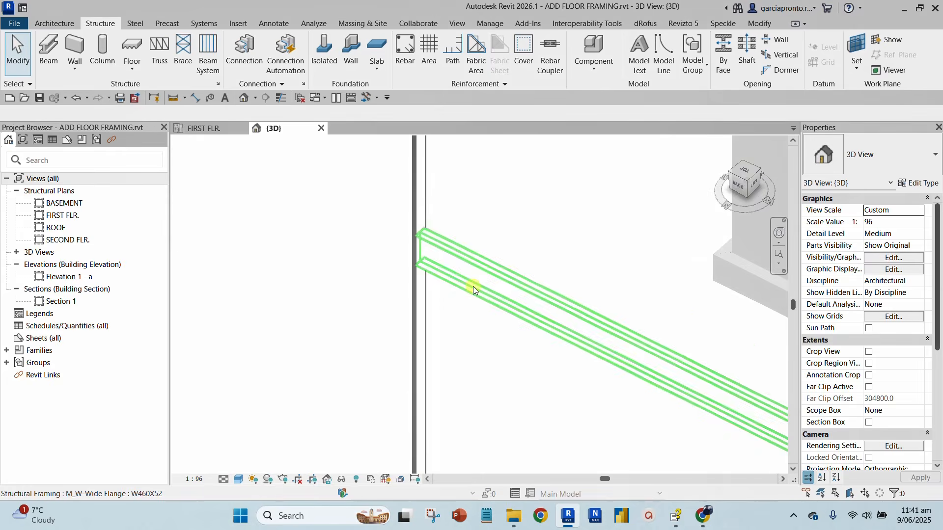
# - Return to the FIRST FLR. plan and check the structural usage and properties of the beam between grids B and C
pyautogui.click(208, 127)
pyautogui.scroll(-2, 430, 254)
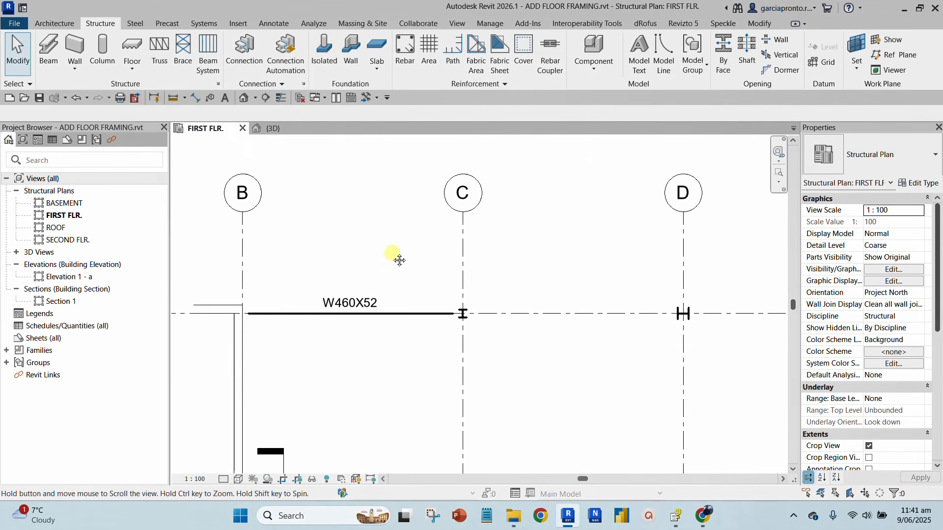
pyautogui.scroll(2, 310, 263)
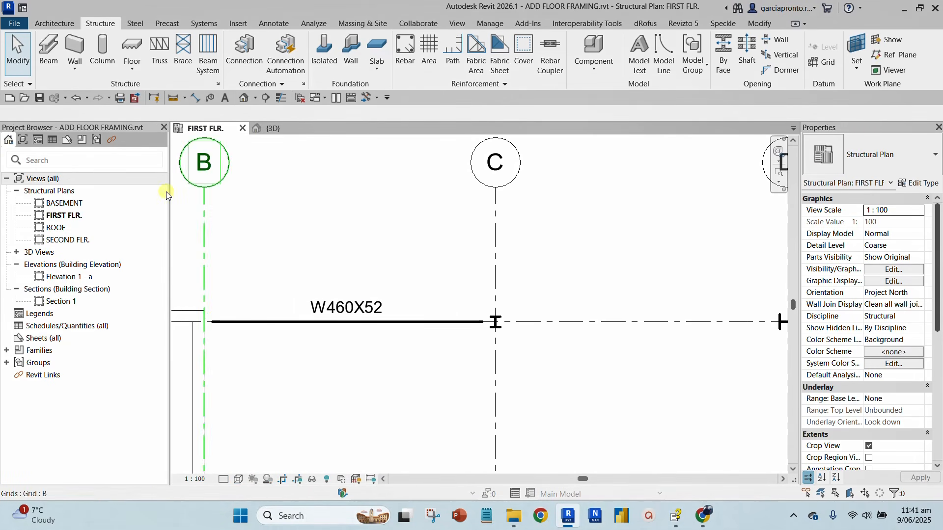
pyautogui.click(265, 322)
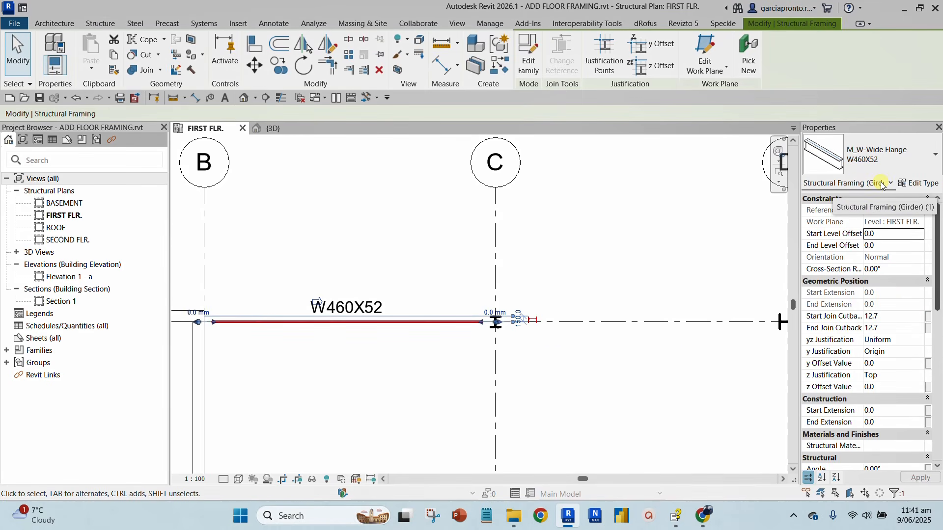
pyautogui.press('ctrl')
pyautogui.press('ctrl')
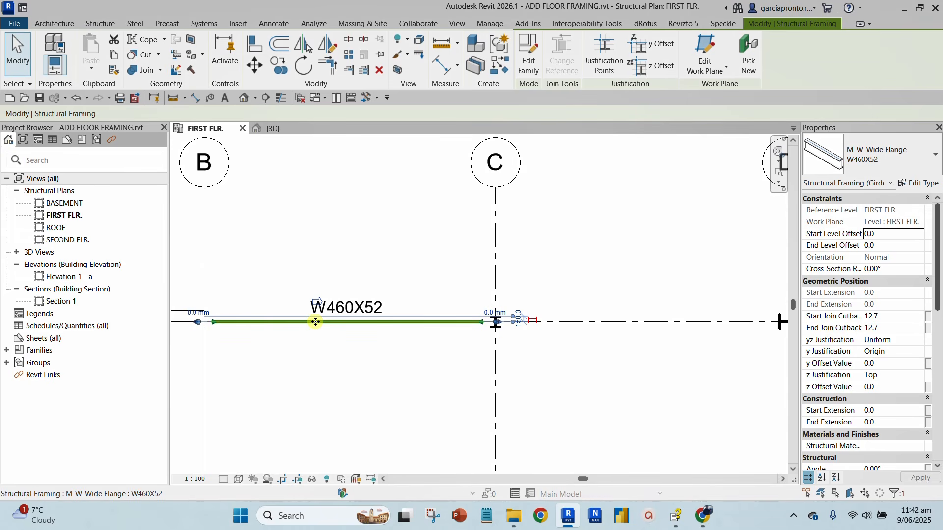
pyautogui.click(338, 372)
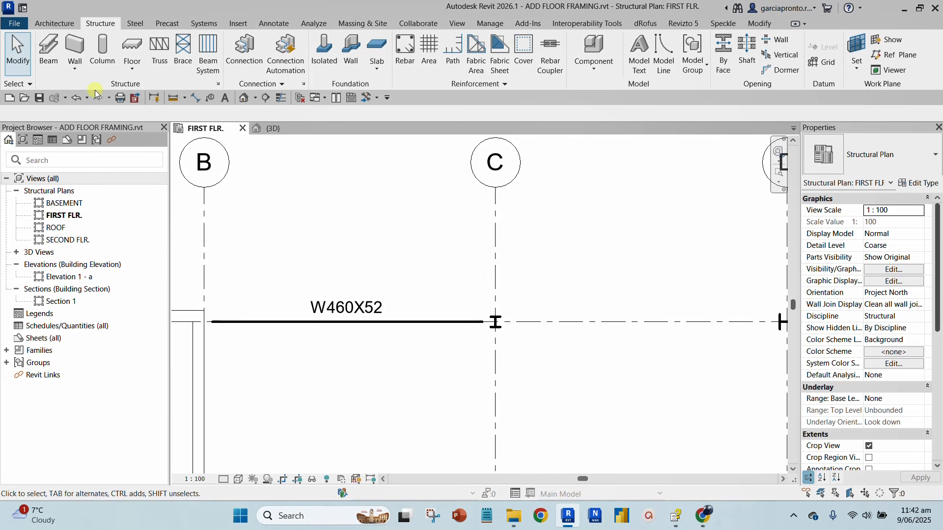
# - Place a tagged, chained W460X52 beam along grid 1 from the column at grid C to the column at grid D
pyautogui.click(61, 62)
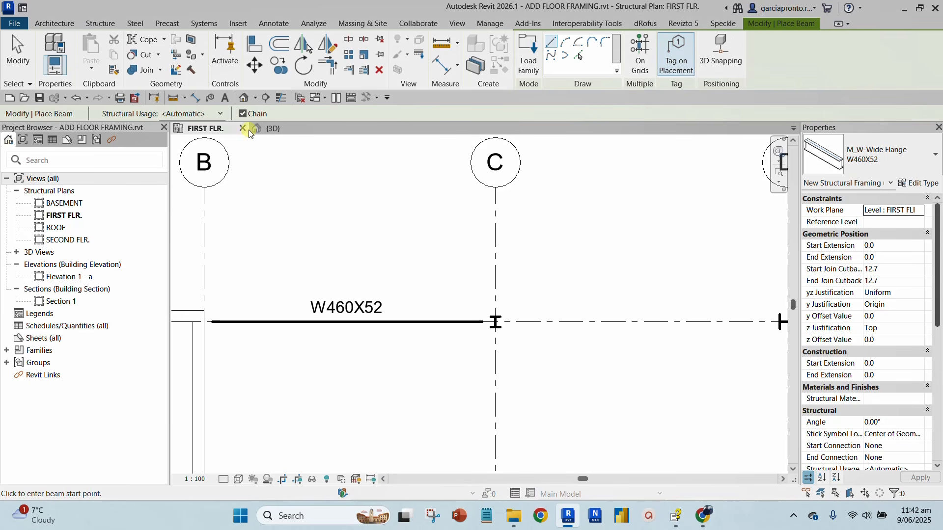
pyautogui.scroll(-1, 521, 270)
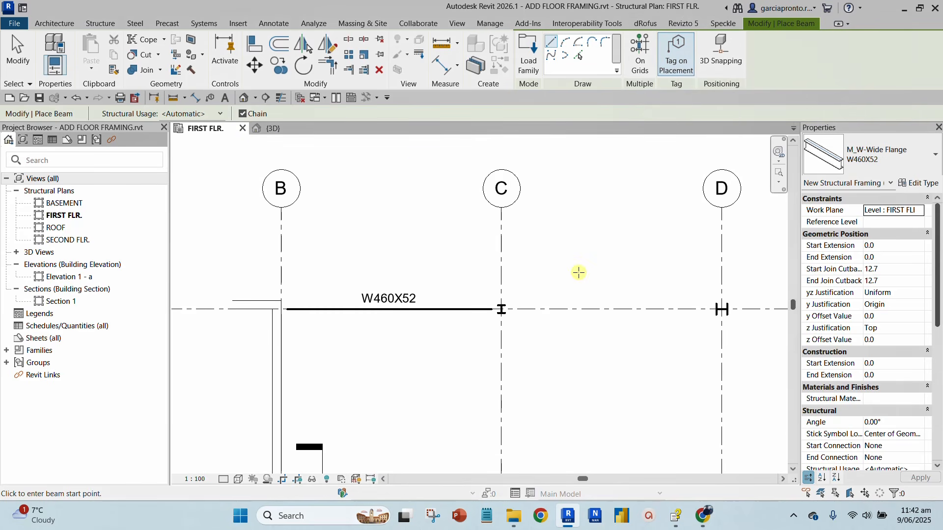
pyautogui.moveTo(579, 271); pyautogui.dragTo(362, 267, button='middle')
pyautogui.scroll(2, 319, 275)
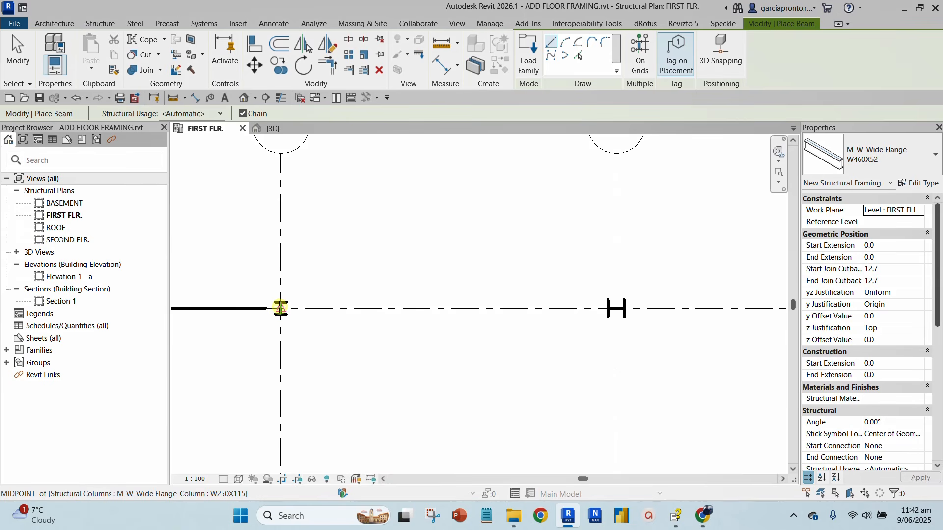
pyautogui.click(281, 308)
pyautogui.scroll(-2, 442, 344)
pyautogui.moveTo(452, 337); pyautogui.dragTo(396, 331, button='middle')
pyautogui.scroll(2, 388, 329)
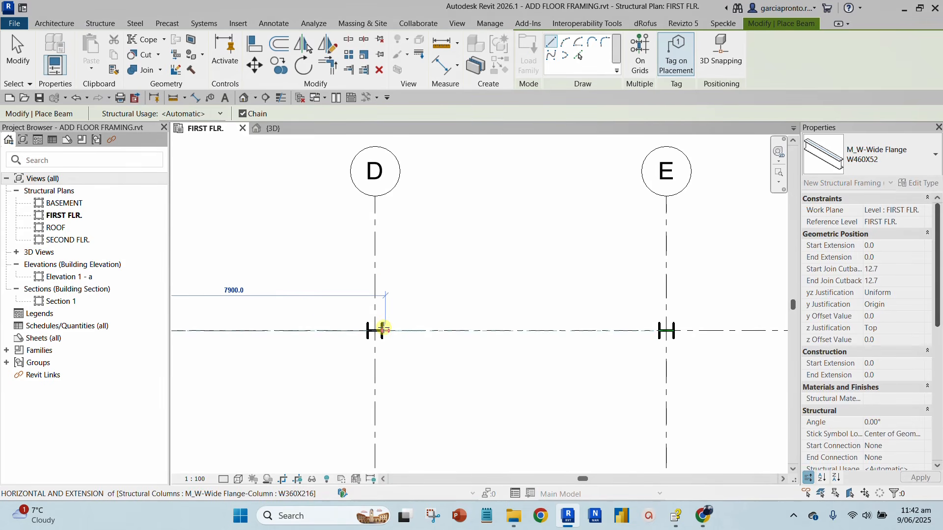
pyautogui.click(376, 330)
# - Continue the chained W460X52 beams along grid 1 through the columns at grids E, F and G, and end the beam command
pyautogui.scroll(-2, 432, 353)
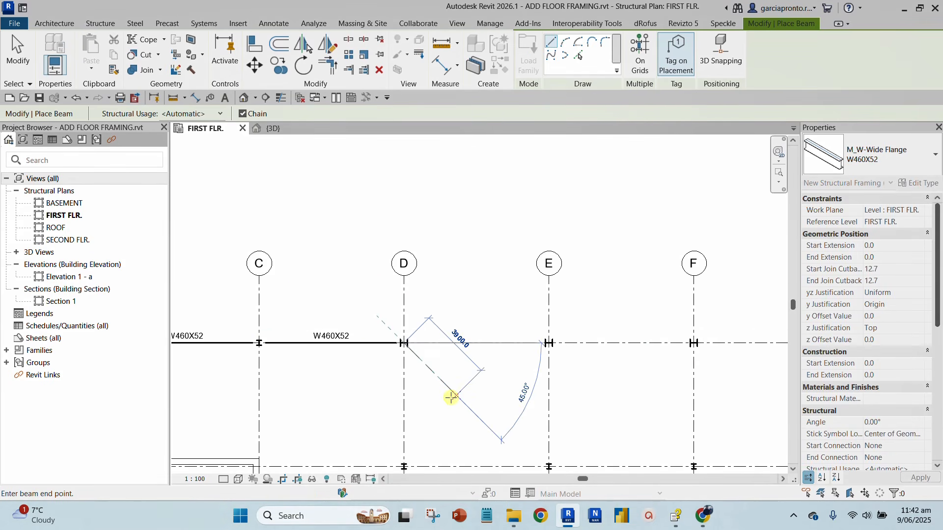
pyautogui.scroll(2, 542, 372)
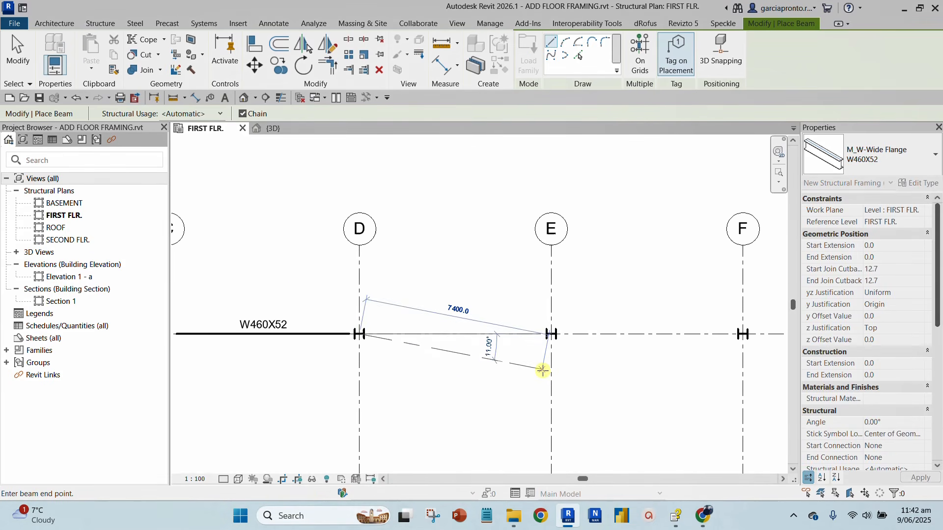
pyautogui.click(553, 328)
pyautogui.scroll(-2, 565, 373)
pyautogui.moveTo(615, 320); pyautogui.dragTo(499, 326, button='middle')
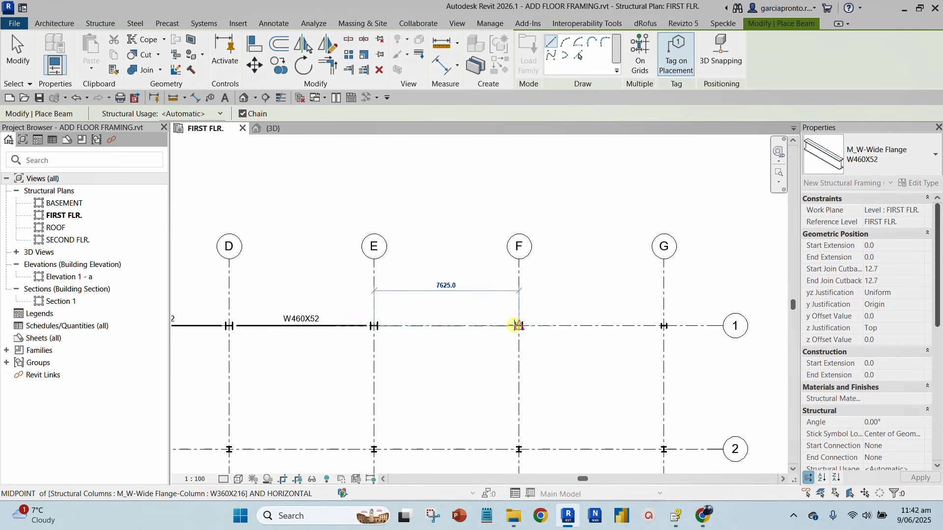
pyautogui.click(516, 326)
pyautogui.scroll(2, 684, 352)
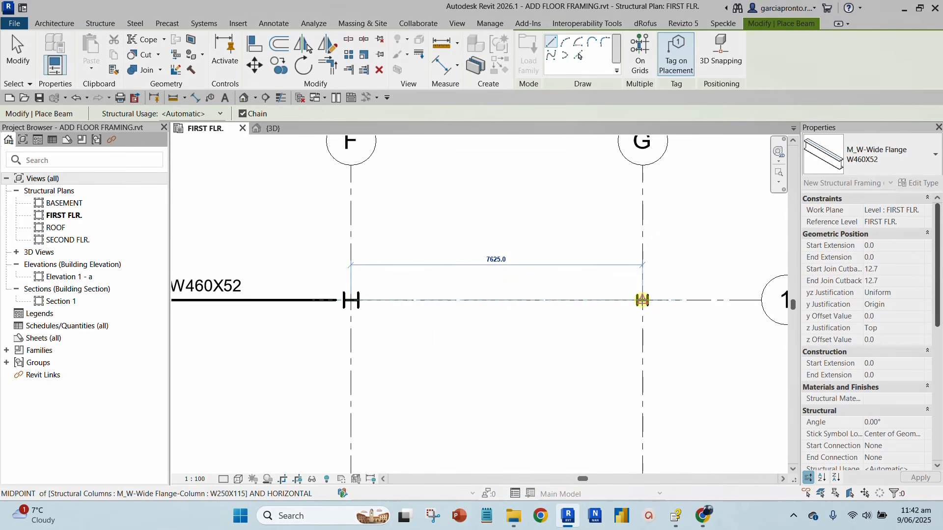
pyautogui.click(642, 300)
pyautogui.scroll(-3, 572, 375)
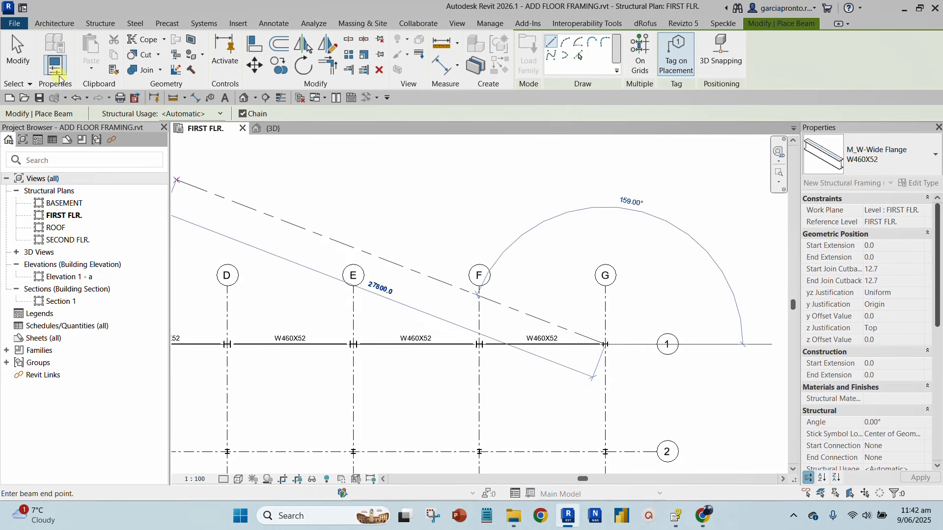
pyautogui.click(17, 49)
# - Place tagged W460X52 beams on grid lines D, E, F and G together using On Grids, and finish the placement
pyautogui.scroll(-2, 479, 221)
pyautogui.moveTo(438, 204); pyautogui.dragTo(373, 179, button='middle')
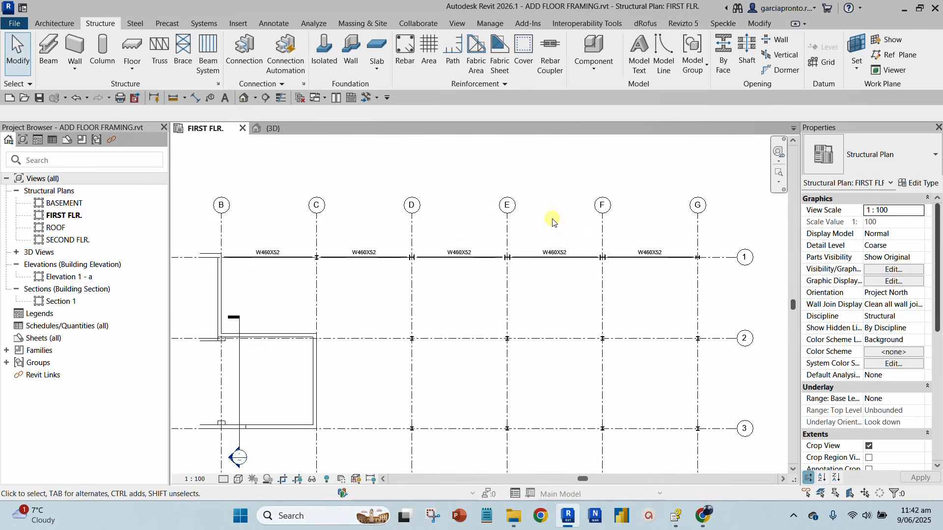
pyautogui.scroll(2, 467, 238)
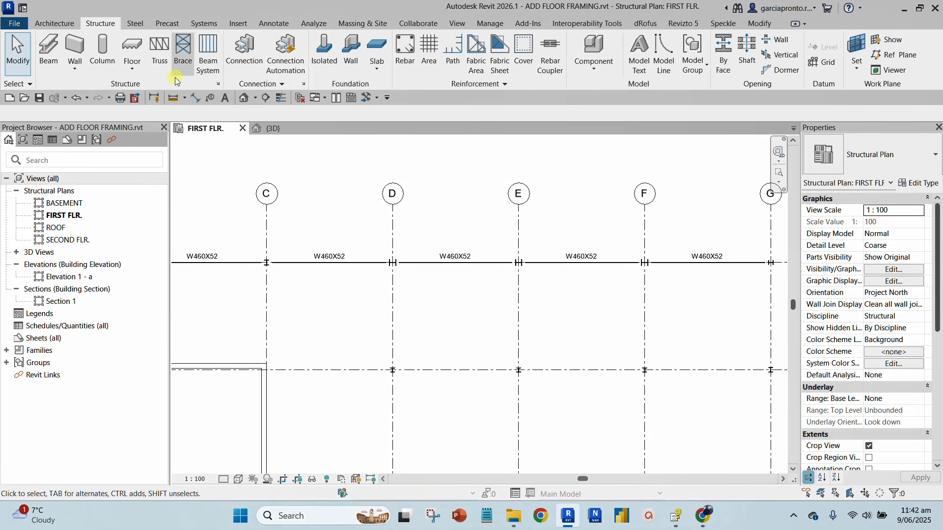
pyautogui.click(45, 54)
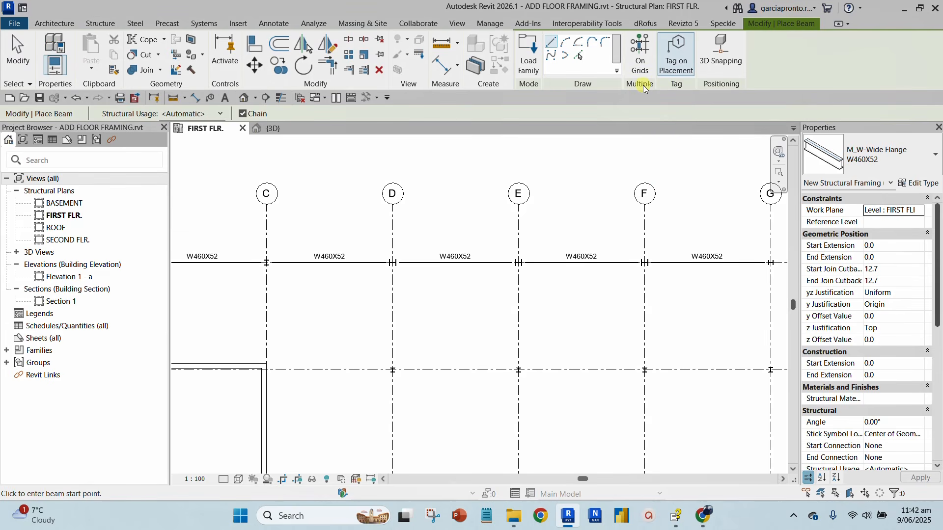
pyautogui.click(639, 55)
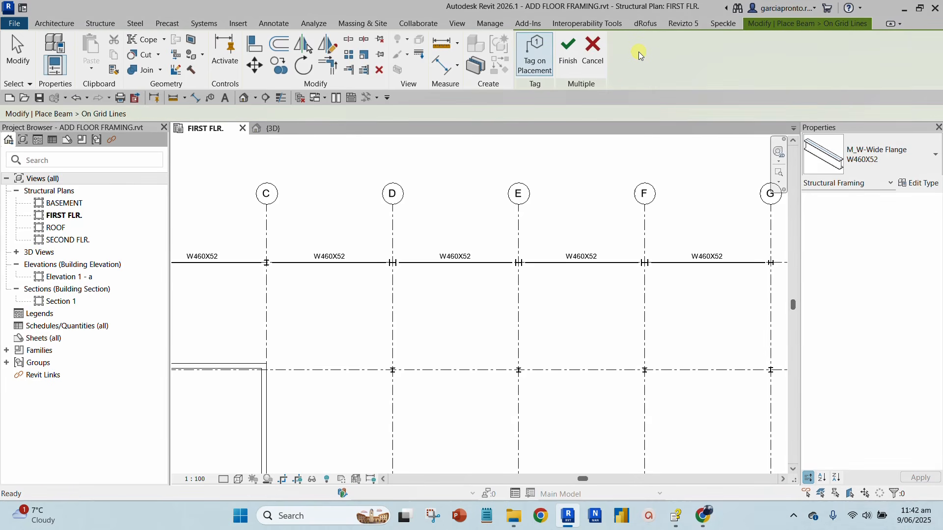
pyautogui.scroll(-3, 536, 195)
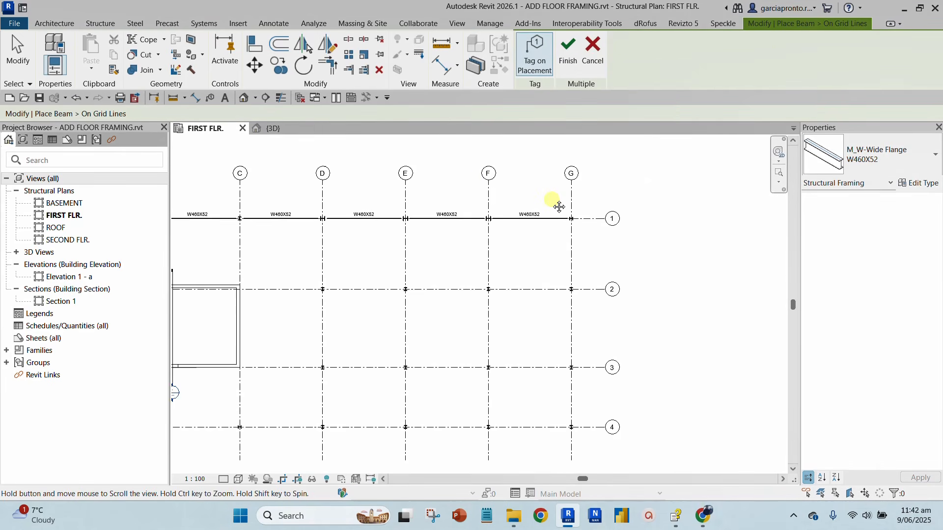
pyautogui.scroll(1, 505, 192)
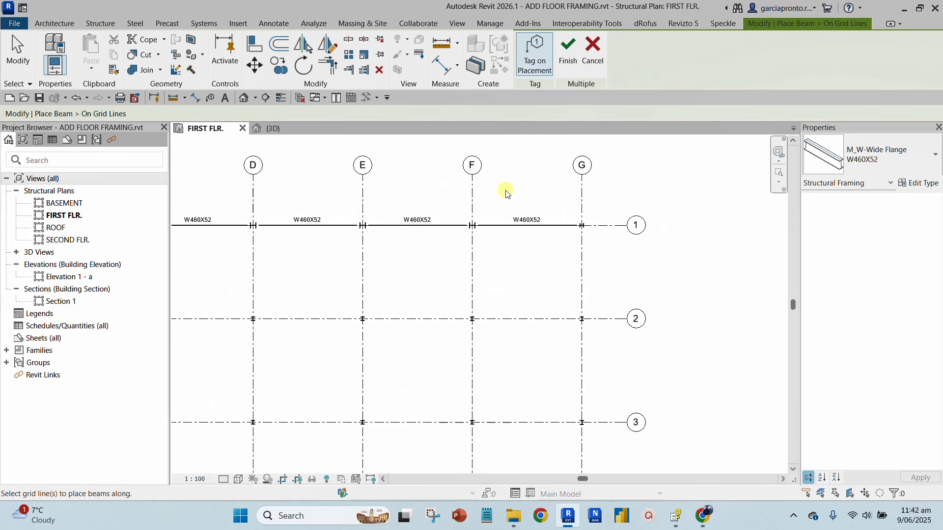
pyautogui.moveTo(507, 193); pyautogui.dragTo(686, 246, button='middle')
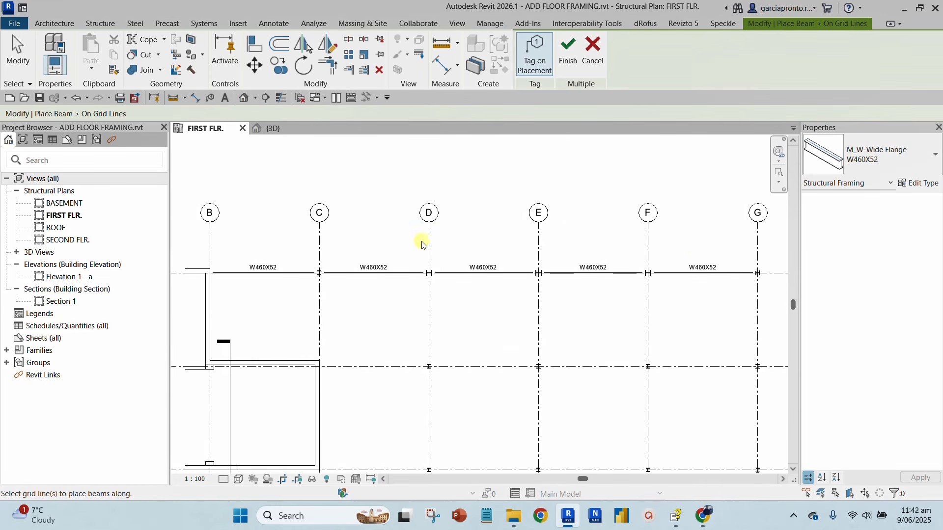
pyautogui.scroll(-1, 741, 234)
pyautogui.moveTo(741, 234); pyautogui.dragTo(617, 224, button='middle')
pyautogui.scroll(1, 617, 224)
pyautogui.moveTo(672, 213); pyautogui.dragTo(335, 238)
pyautogui.scroll(-2, 481, 266)
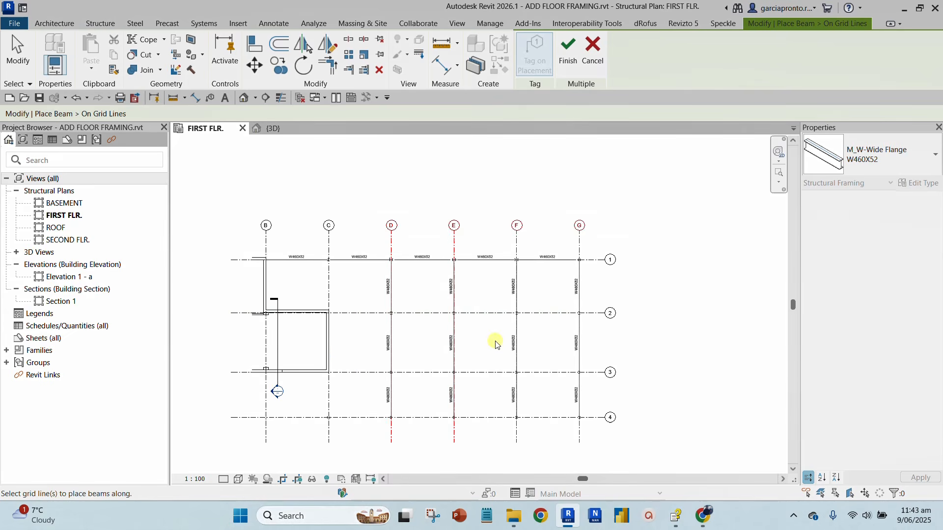
pyautogui.click(564, 54)
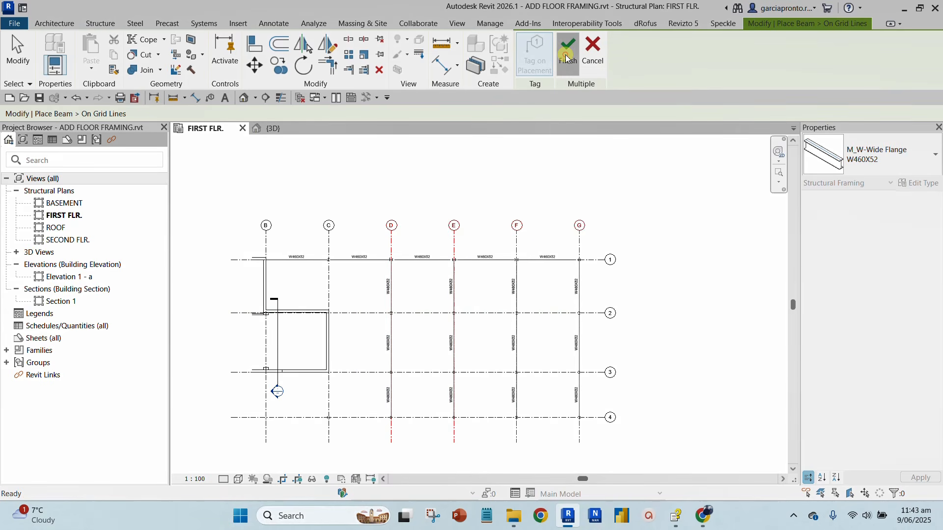
# - Place tagged W460X52 beams on grid lines 2, 4 and 3 together using On Grids, and finish the placement
pyautogui.scroll(4, 408, 304)
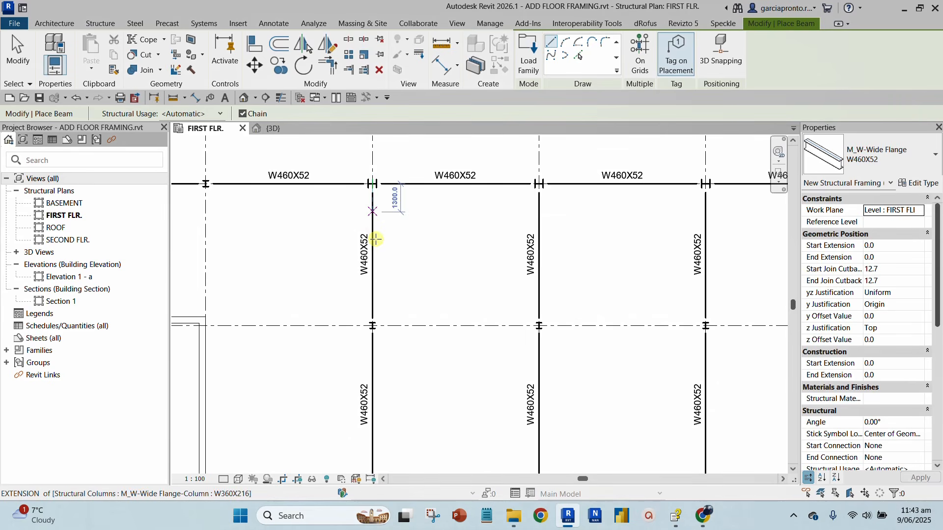
pyautogui.scroll(-2, 567, 282)
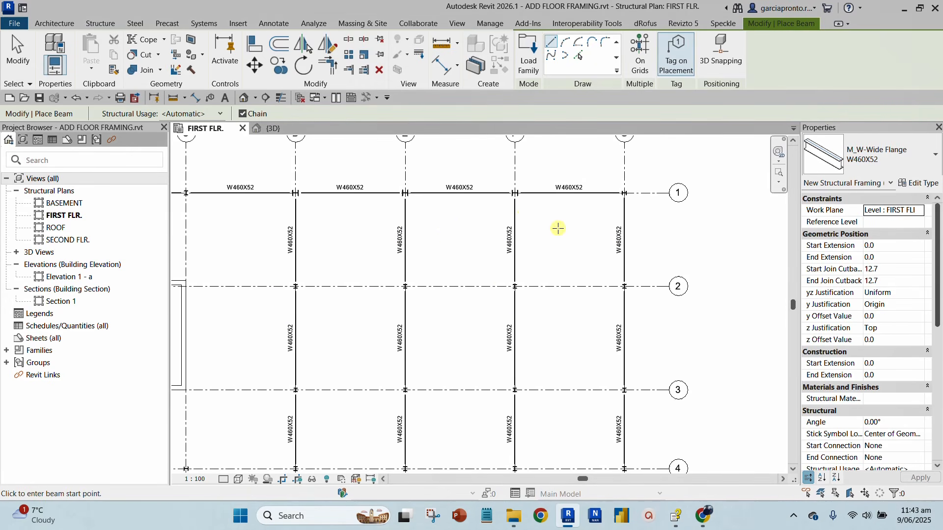
pyautogui.scroll(-1, 579, 303)
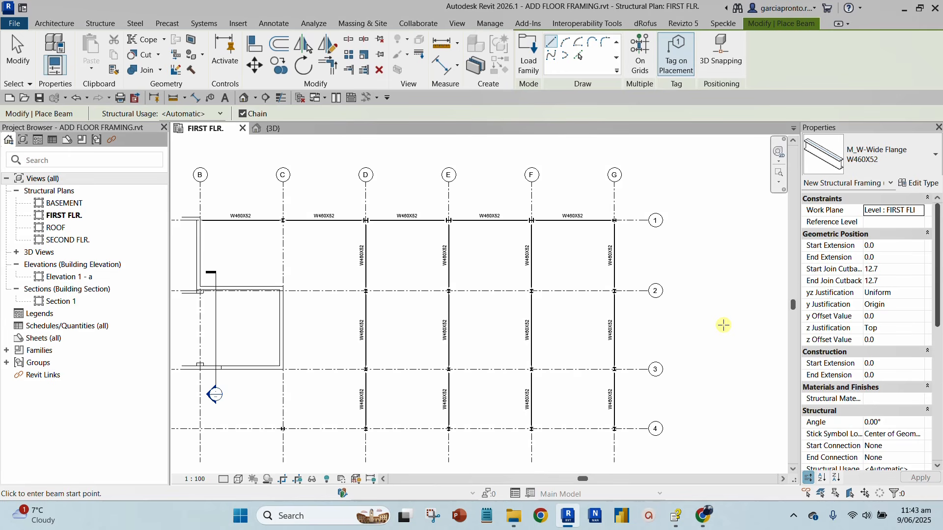
pyautogui.scroll(1, 568, 351)
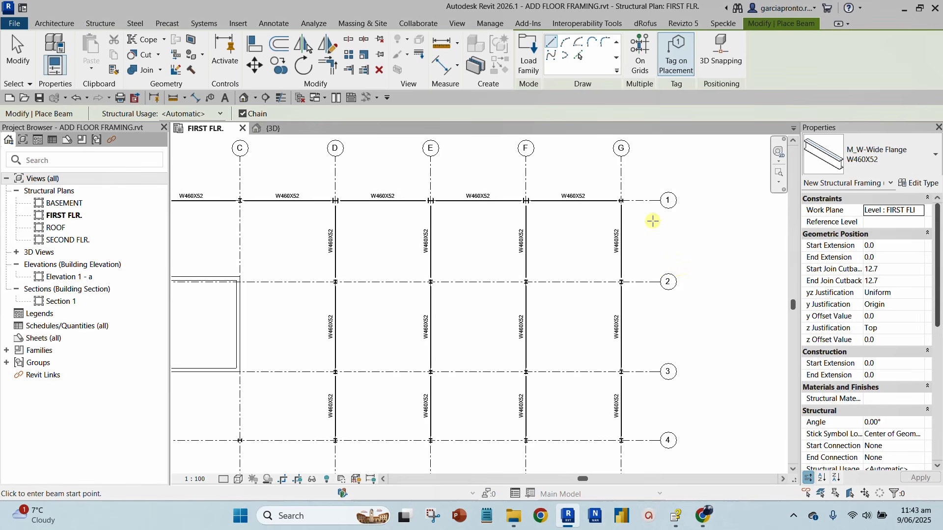
pyautogui.click(638, 46)
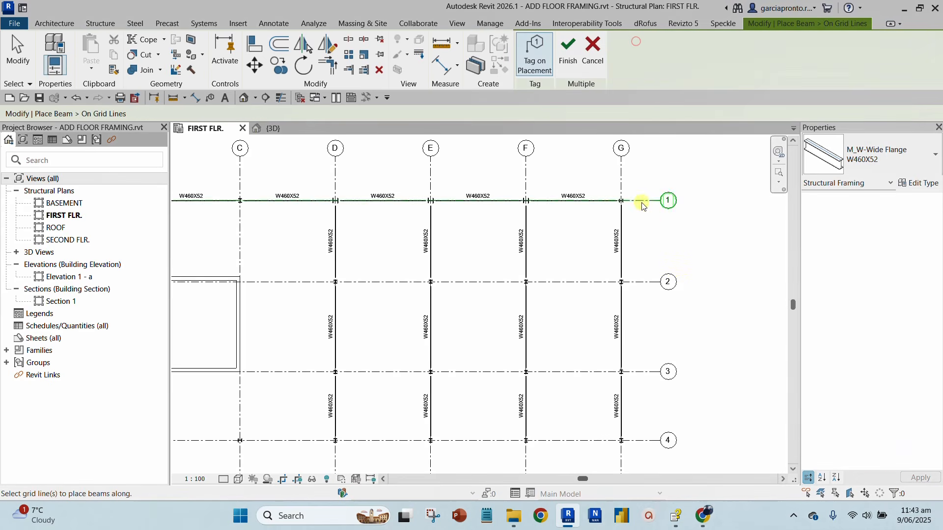
pyautogui.scroll(-1, 715, 315)
pyautogui.moveTo(716, 316); pyautogui.dragTo(600, 267, button='middle')
pyautogui.scroll(1, 535, 227)
pyautogui.scroll(-1, 533, 233)
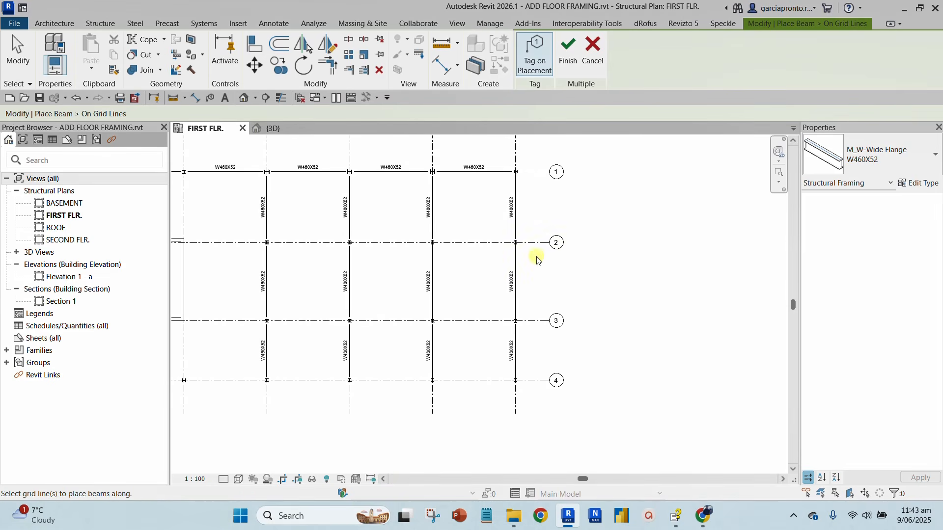
pyautogui.scroll(1, 538, 260)
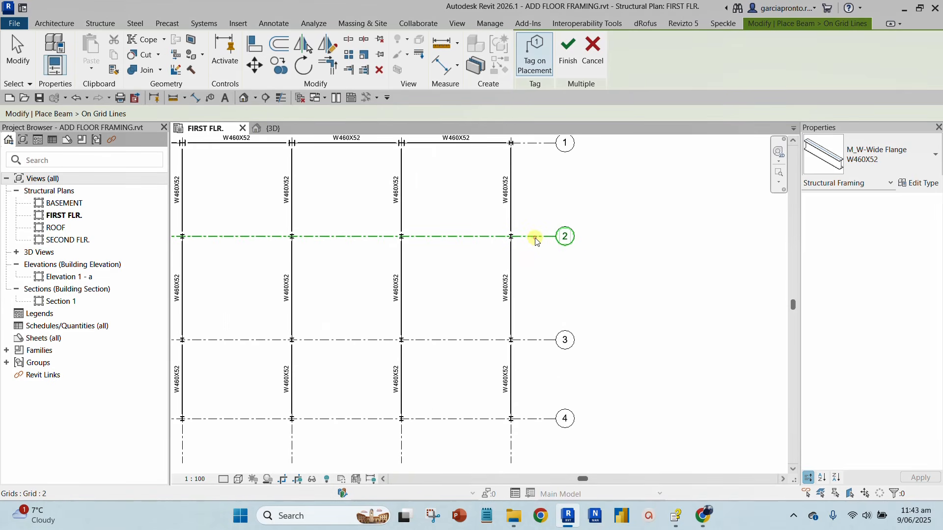
pyautogui.click(537, 240)
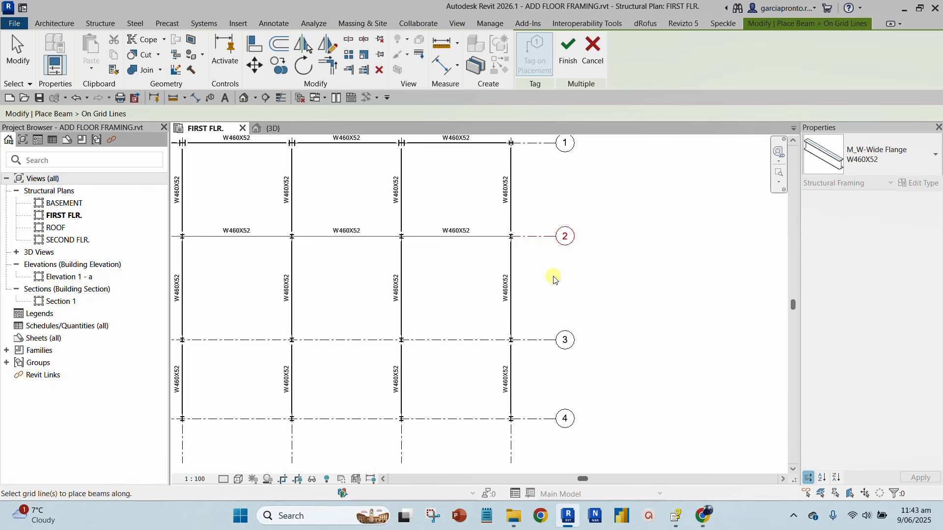
pyautogui.click(534, 419)
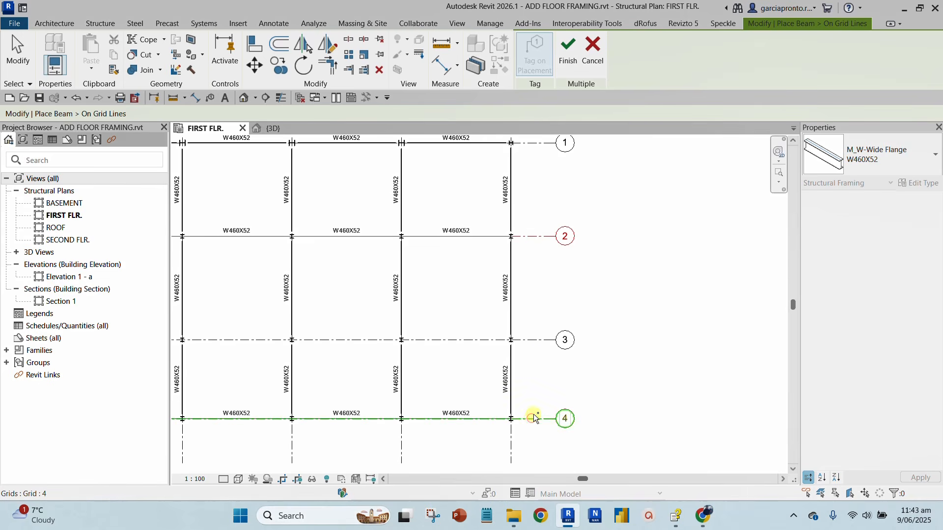
pyautogui.click(537, 341)
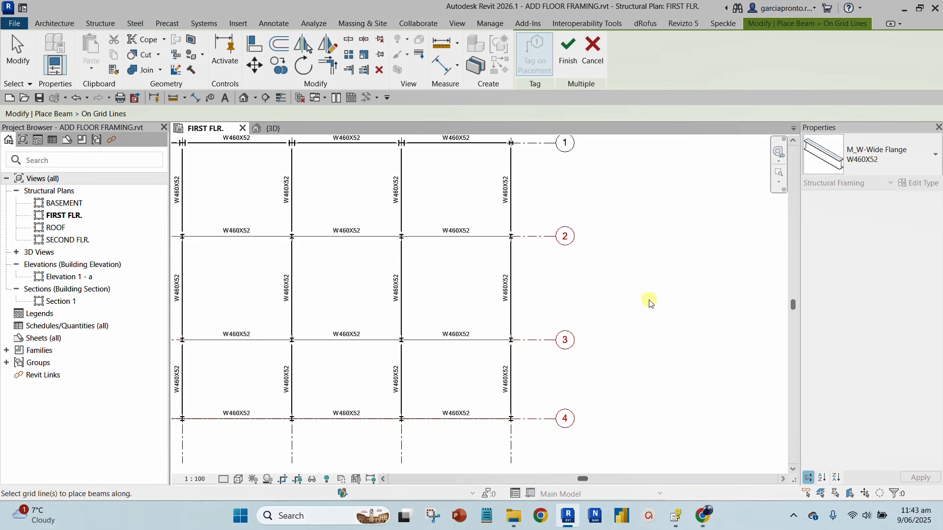
pyautogui.click(568, 50)
# - Place a tagged W460X52 beam from the column at grids C and 1 to the concrete wall corner near grid 2, ending the chain
pyautogui.moveTo(347, 276); pyautogui.dragTo(555, 291, button='middle')
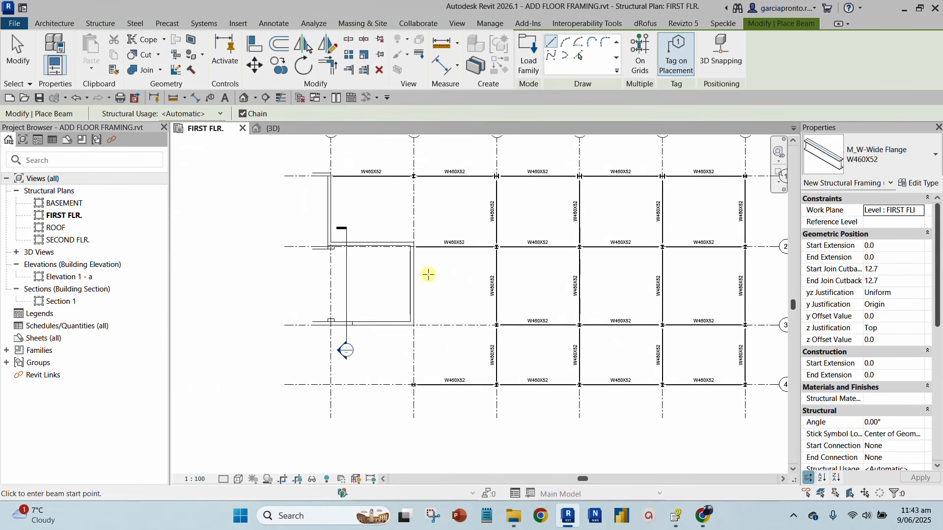
pyautogui.scroll(2, 419, 213)
pyautogui.moveTo(442, 212); pyautogui.dragTo(464, 281, button='middle')
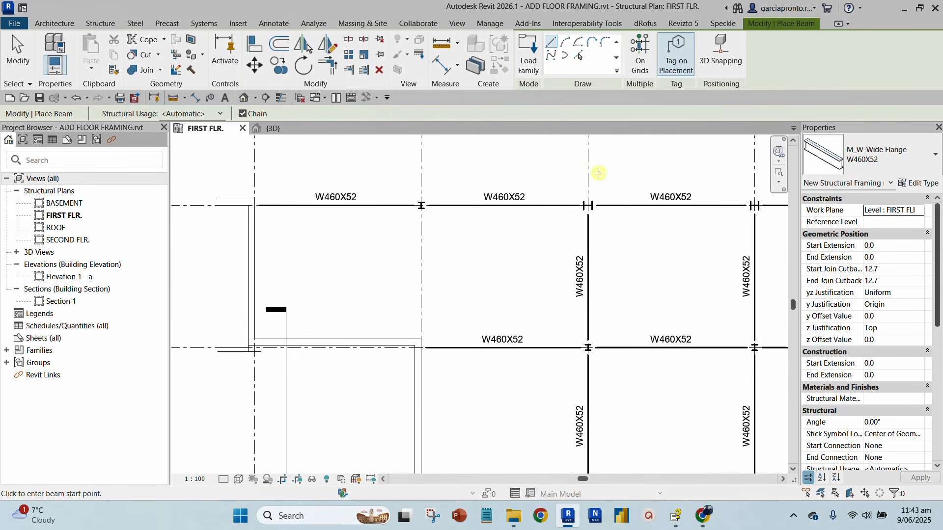
pyautogui.scroll(2, 421, 206)
pyautogui.scroll(-3, 437, 236)
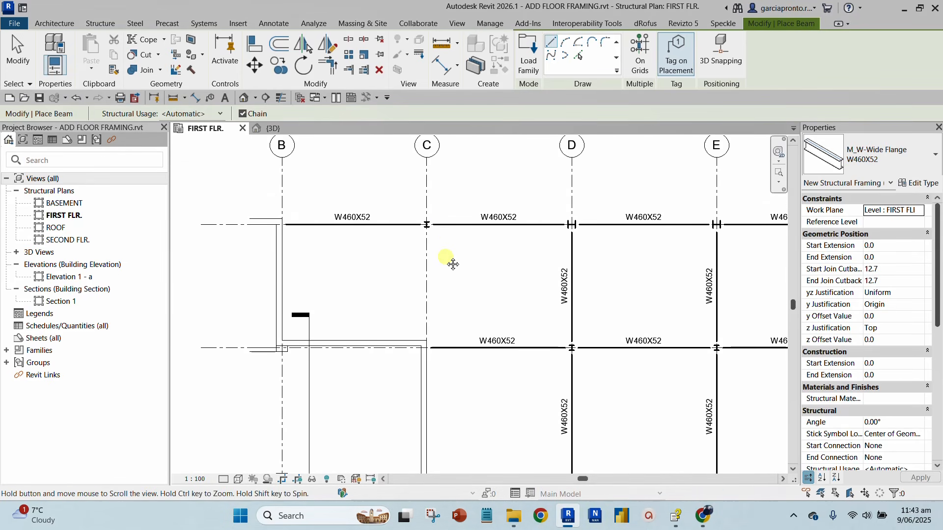
pyautogui.moveTo(449, 261); pyautogui.dragTo(534, 263, button='middle')
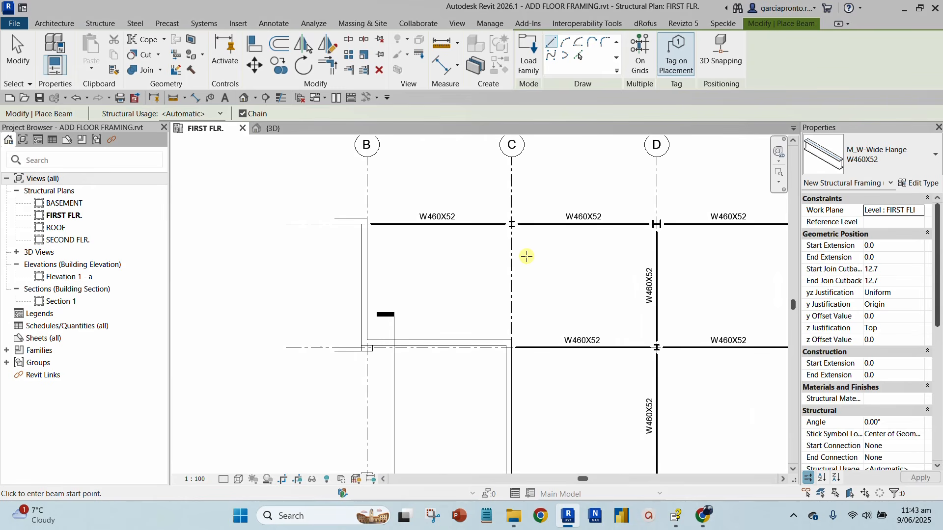
pyautogui.scroll(3, 526, 255)
pyautogui.moveTo(513, 219); pyautogui.dragTo(511, 305, button='middle')
pyautogui.scroll(2, 503, 293)
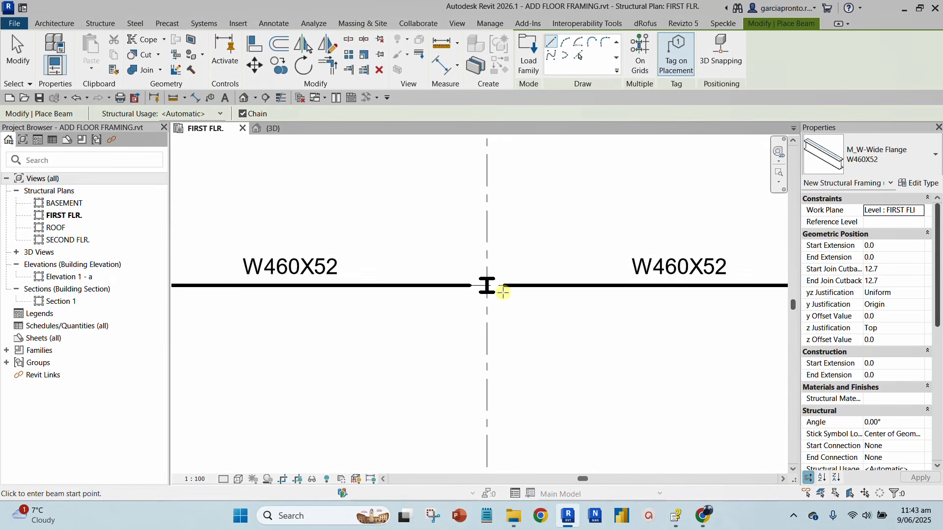
pyautogui.click(487, 287)
pyautogui.scroll(-2, 523, 354)
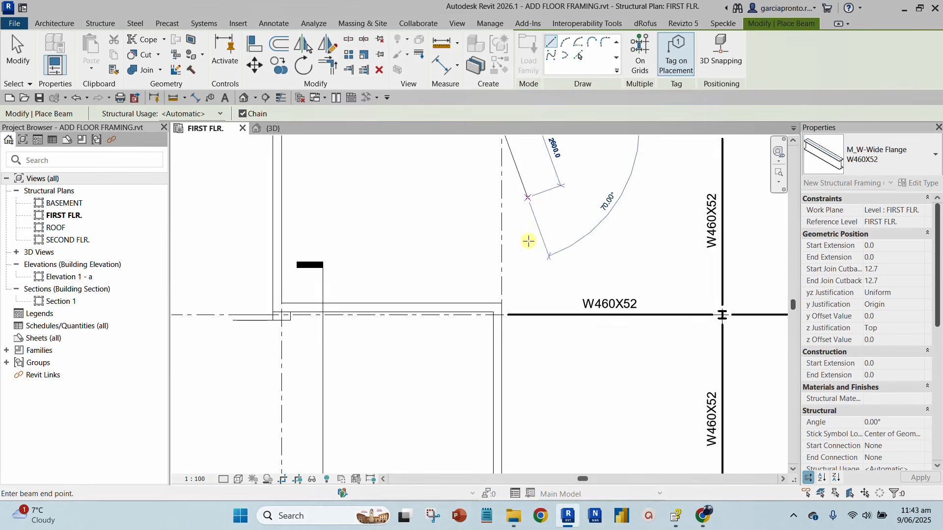
pyautogui.scroll(3, 509, 289)
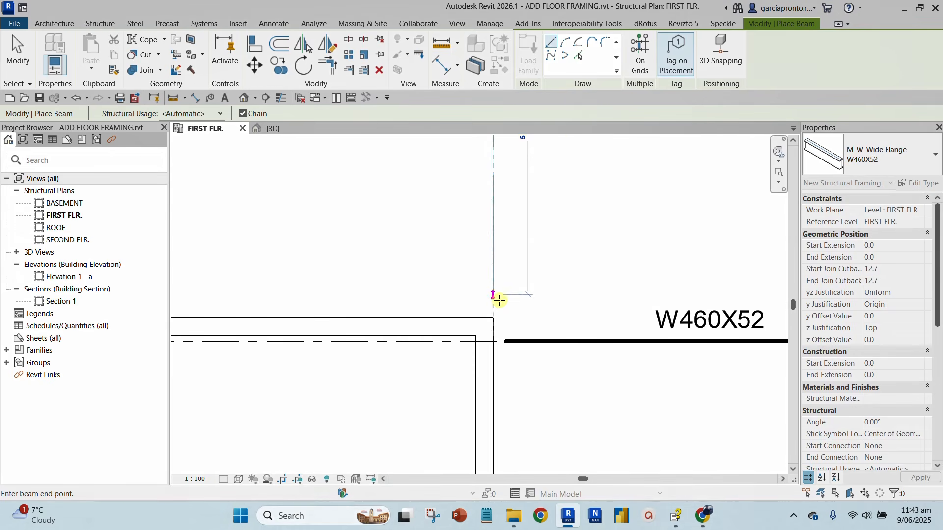
pyautogui.click(483, 325)
pyautogui.scroll(-3, 539, 331)
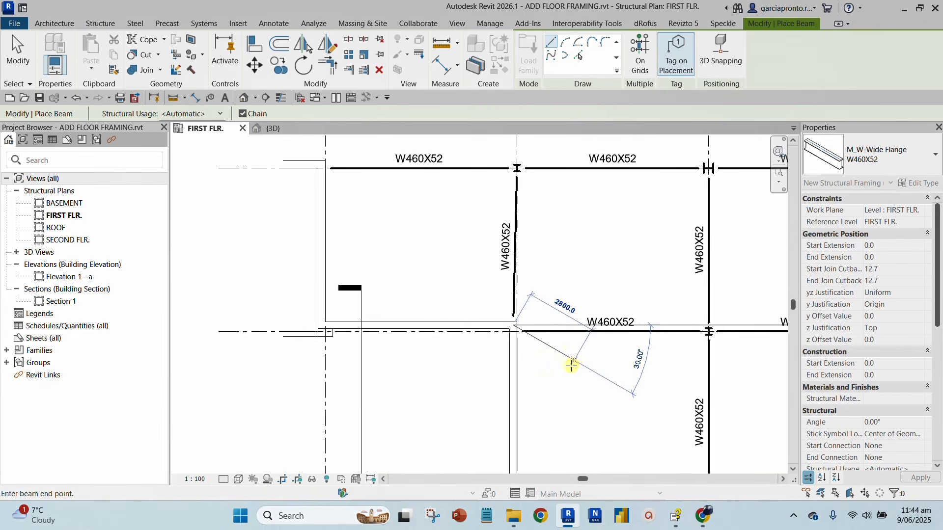
pyautogui.moveTo(568, 365); pyautogui.dragTo(552, 329, button='middle')
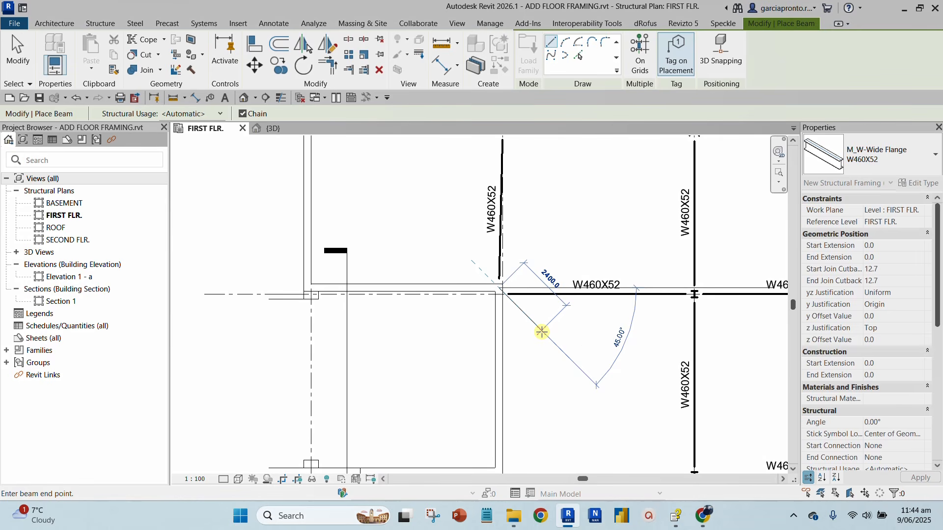
pyautogui.press('Escape')
# - Place a tagged W460X52 beam from the column at grids C and 4 to the wall centreline endpoint near grid 3, and end the beam command
pyautogui.scroll(-1, 554, 332)
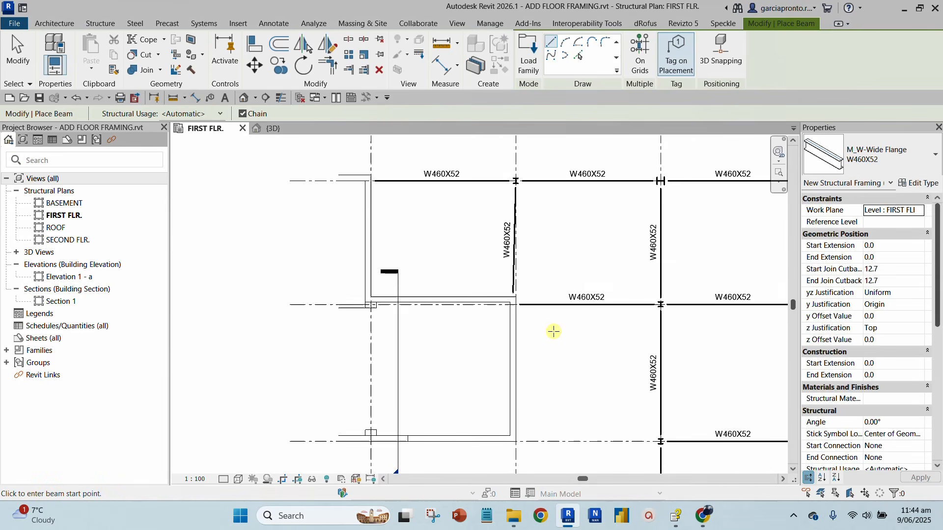
pyautogui.moveTo(568, 399); pyautogui.dragTo(556, 277, button='middle')
pyautogui.scroll(5, 501, 421)
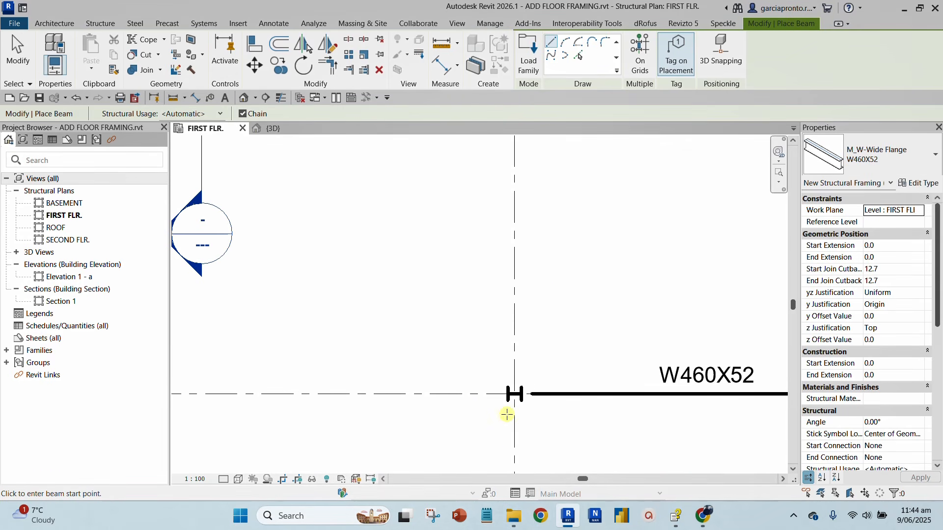
pyautogui.click(514, 394)
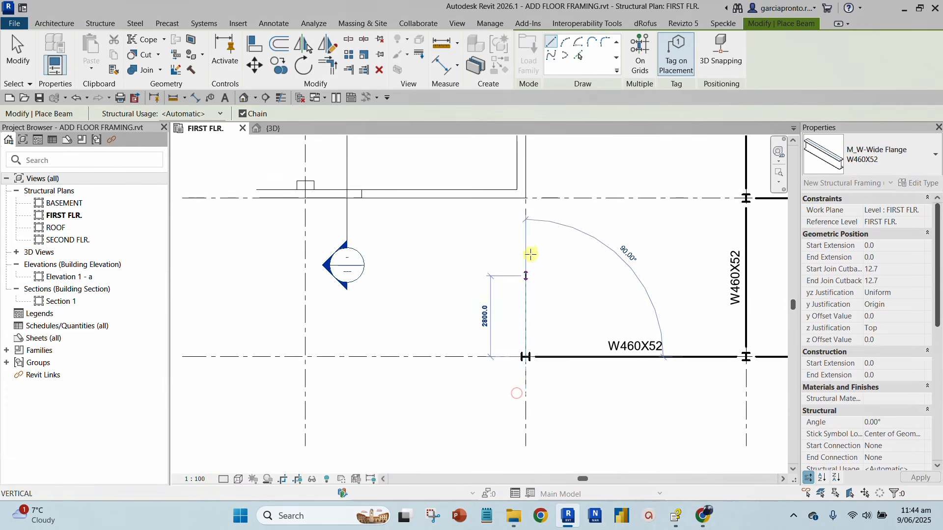
pyautogui.scroll(-2, 531, 255)
pyautogui.scroll(2, 517, 289)
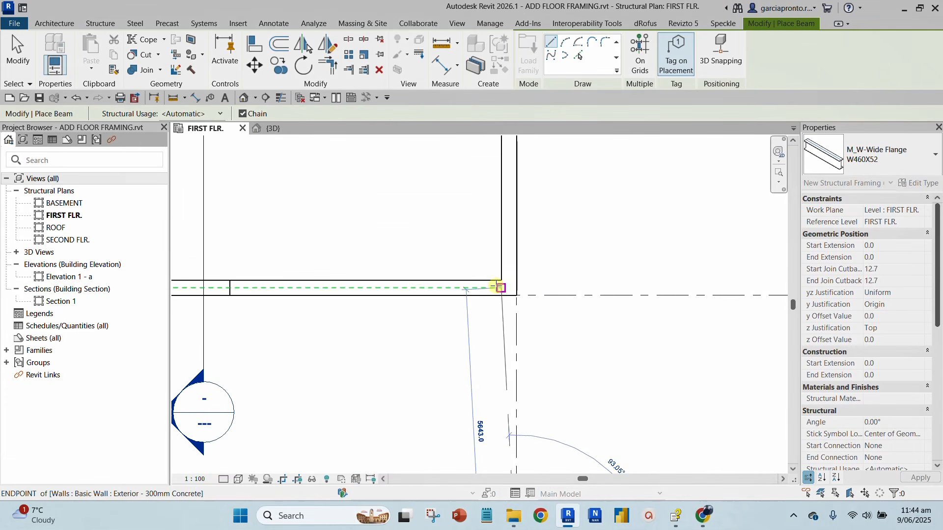
pyautogui.press('ctrl')
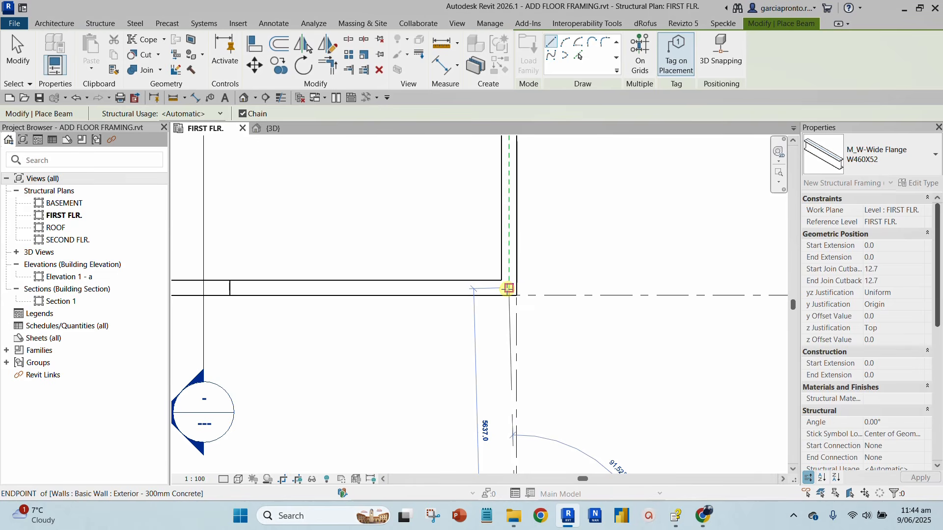
pyautogui.click(509, 288)
pyautogui.scroll(-5, 552, 322)
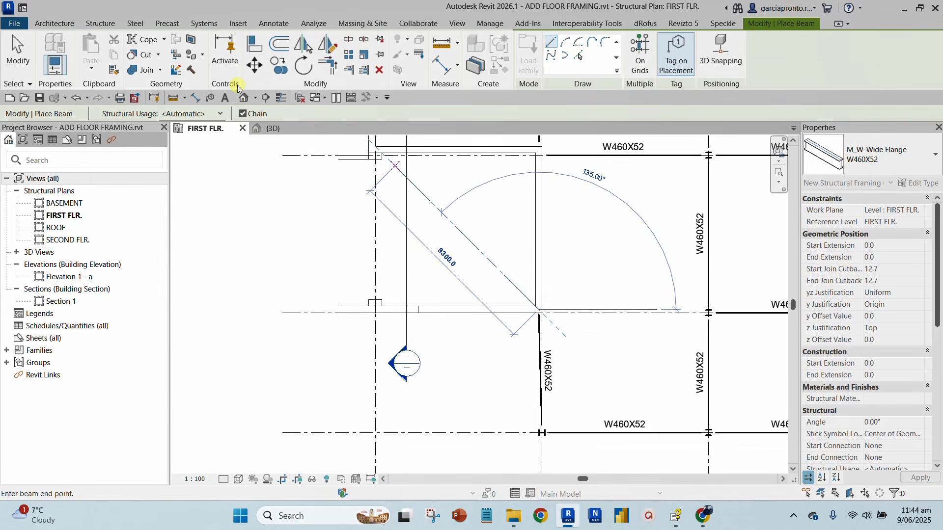
pyautogui.click(18, 51)
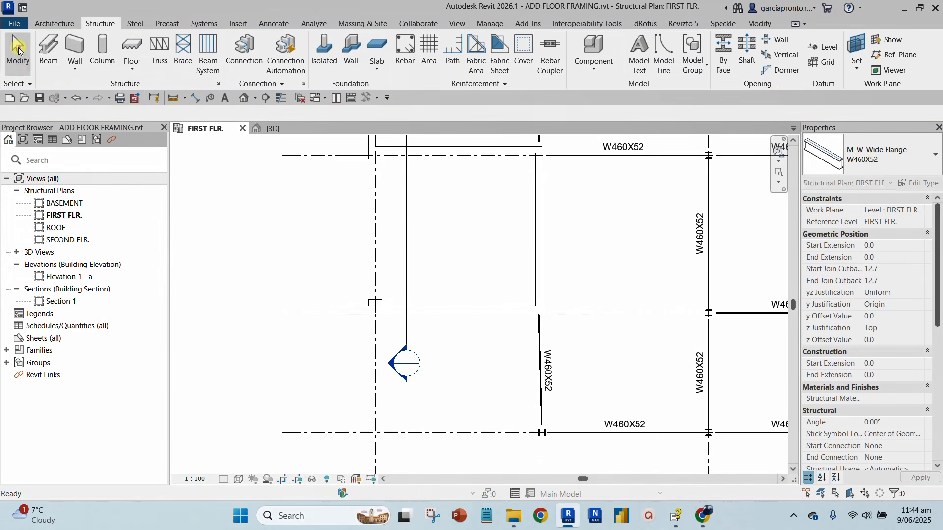
# - Place a tagged W460X52 beam along grid 3 from the column at grid D to the wall corner at grid C, and end the command
pyautogui.scroll(-4, 511, 295)
pyautogui.scroll(8, 414, 391)
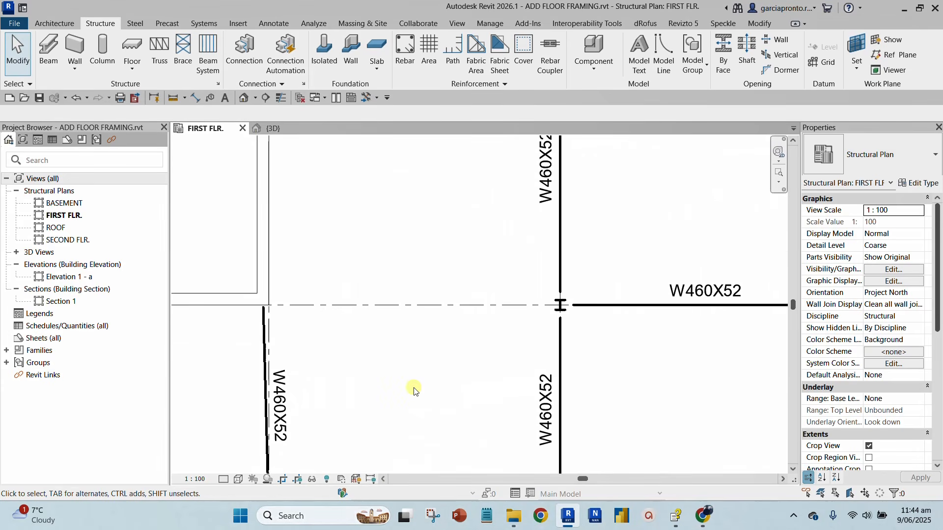
pyautogui.moveTo(400, 348); pyautogui.dragTo(412, 346, button='middle')
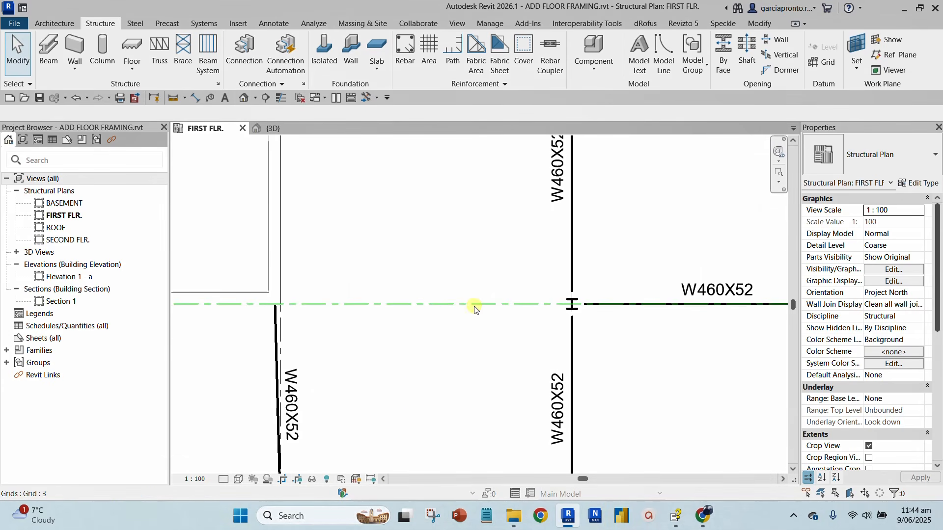
pyautogui.click(49, 51)
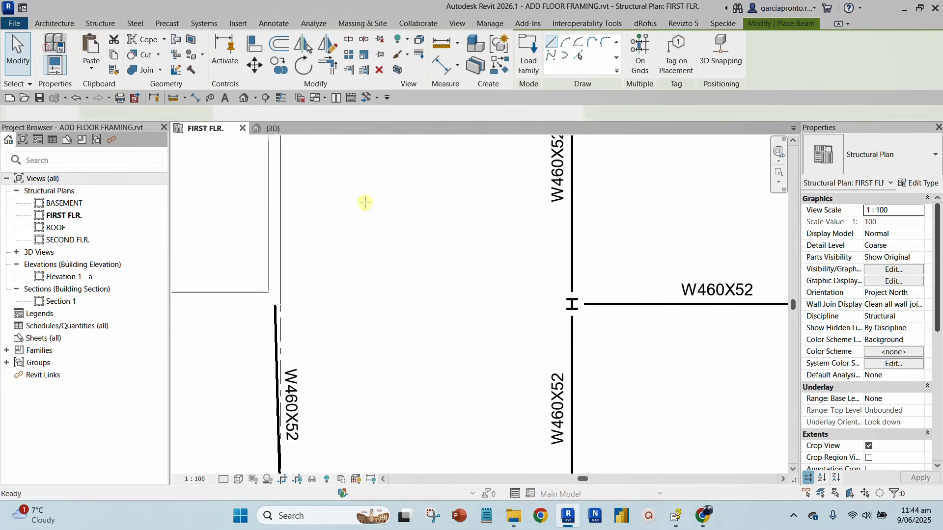
pyautogui.click(570, 304)
pyautogui.moveTo(276, 328); pyautogui.dragTo(460, 332, button='middle')
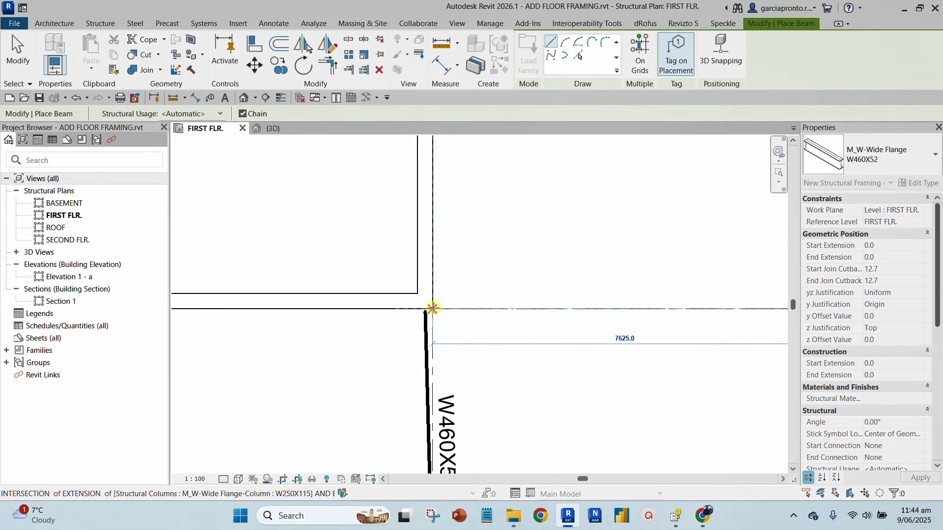
pyautogui.click(433, 308)
pyautogui.click(20, 49)
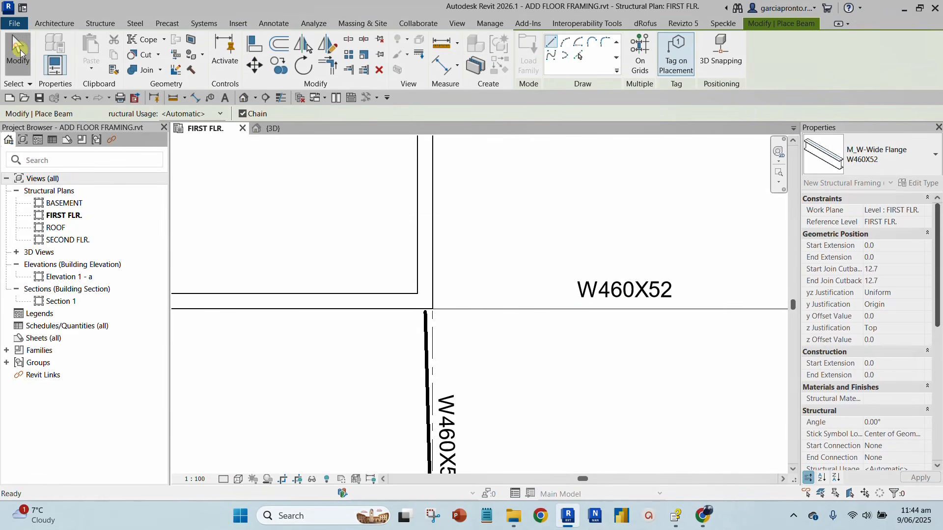
# - Check the category and properties of the beam on grid 3 between grids C and D, and clear the selection
pyautogui.scroll(-4, 366, 219)
pyautogui.scroll(4, 375, 328)
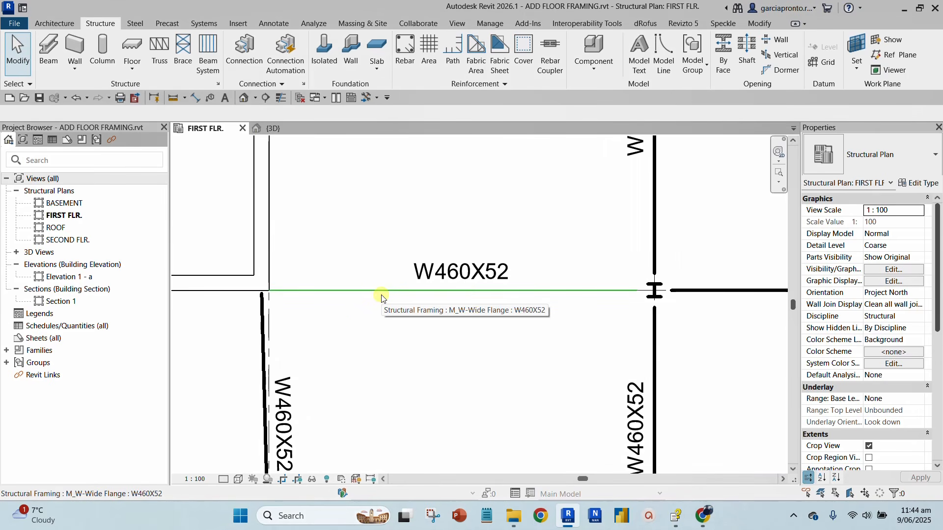
pyautogui.scroll(-2, 432, 310)
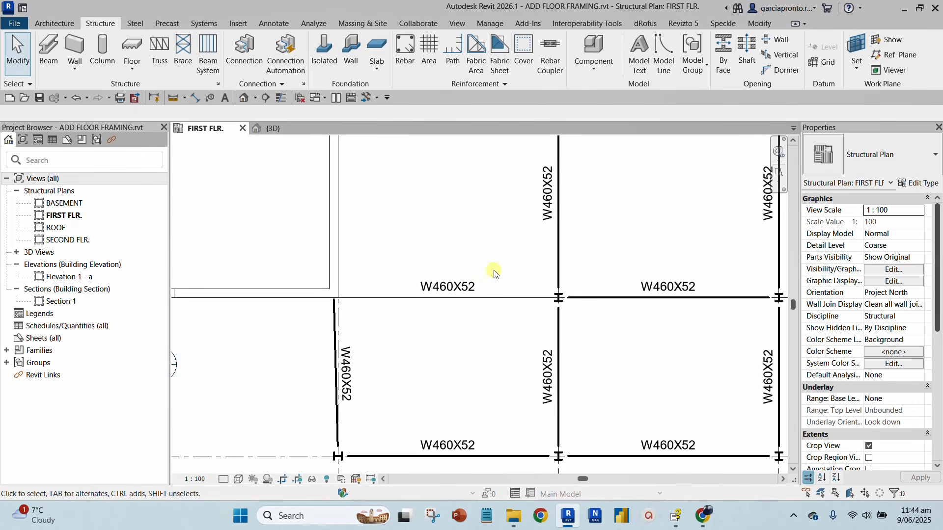
pyautogui.click(487, 300)
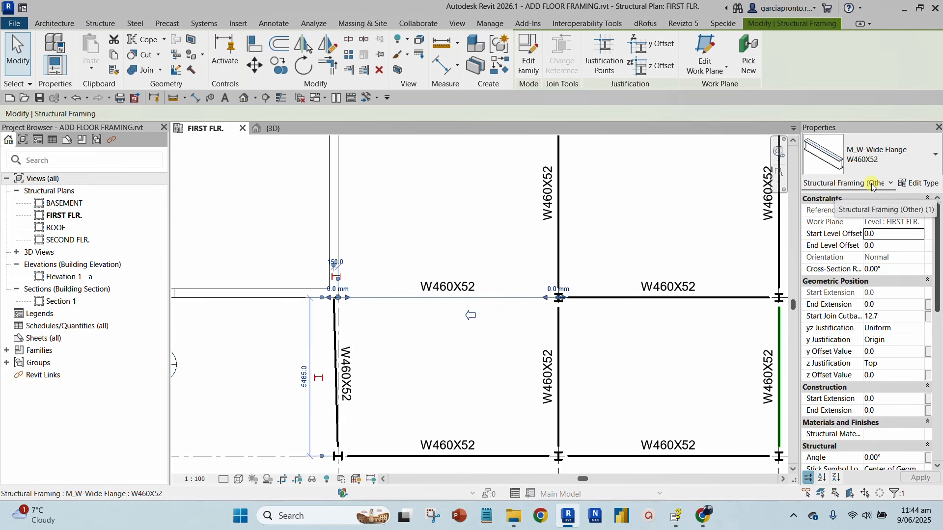
pyautogui.click(473, 218)
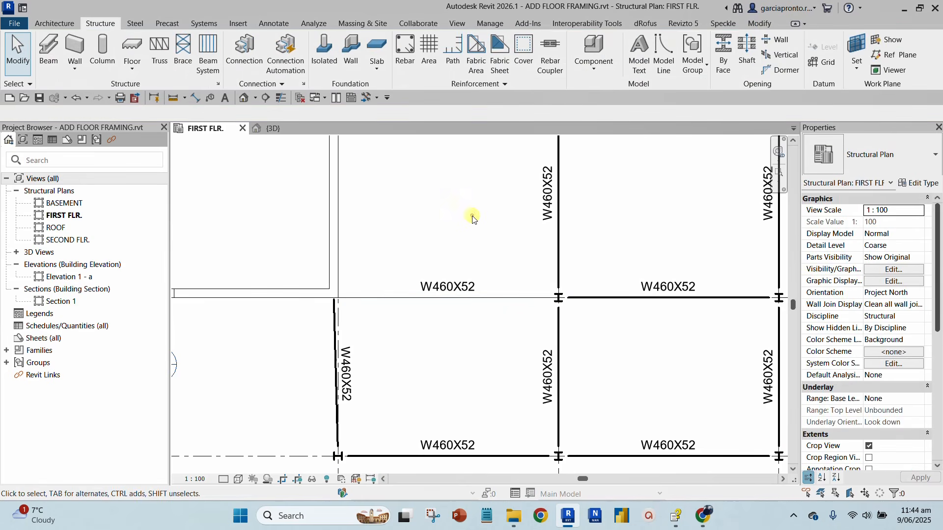
# - Check the framing category and properties of the beam on grid D between grids 2 and 3, and clear the selection
pyautogui.click(566, 237)
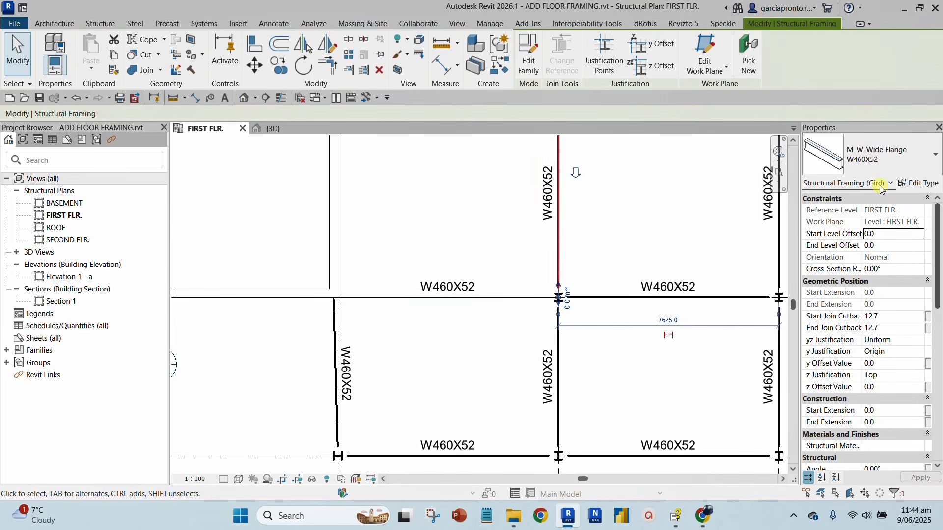
pyautogui.click(466, 233)
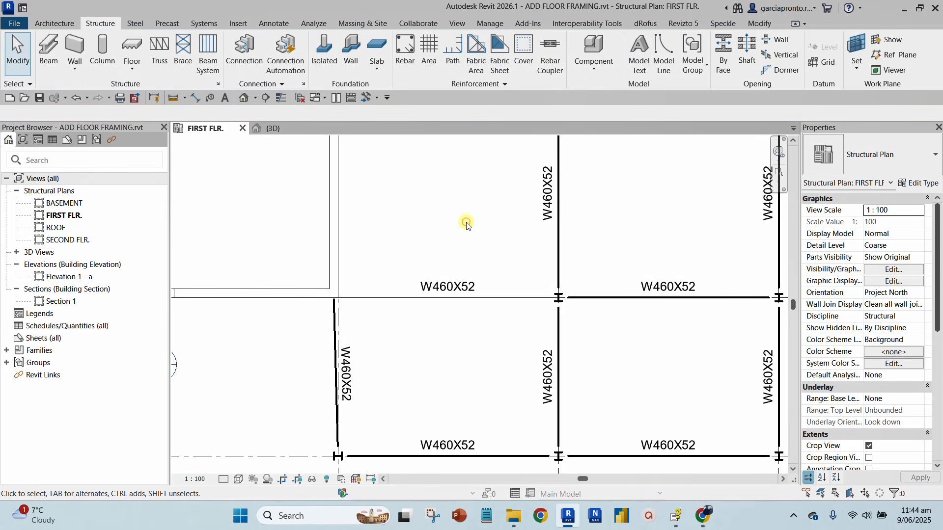
pyautogui.scroll(-3, 465, 234)
pyautogui.moveTo(465, 235); pyautogui.dragTo(440, 312, button='middle')
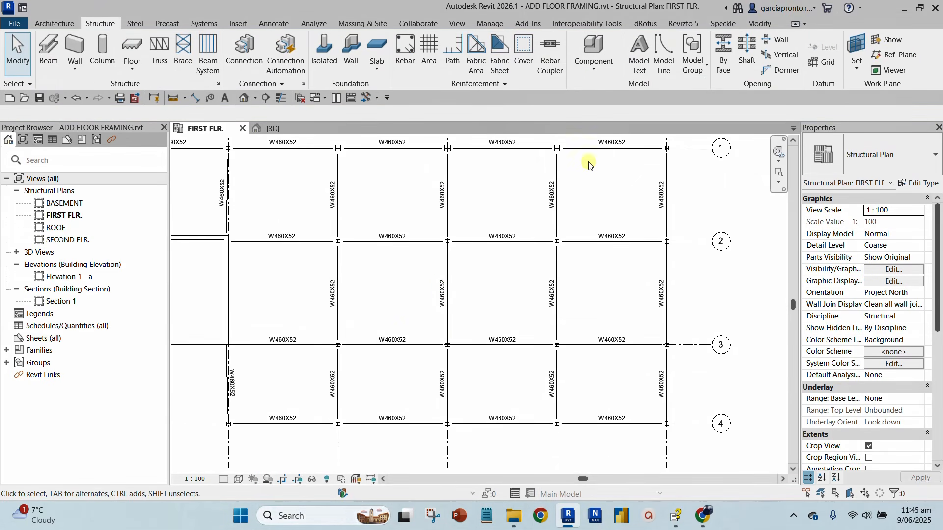
# - Place a tagged W310X38.7 beam from the midpoint of the grid 1 beam between F and G to the midpoint of the grid F beam between 1 and 2
pyautogui.scroll(2, 613, 158)
pyautogui.scroll(1, 613, 157)
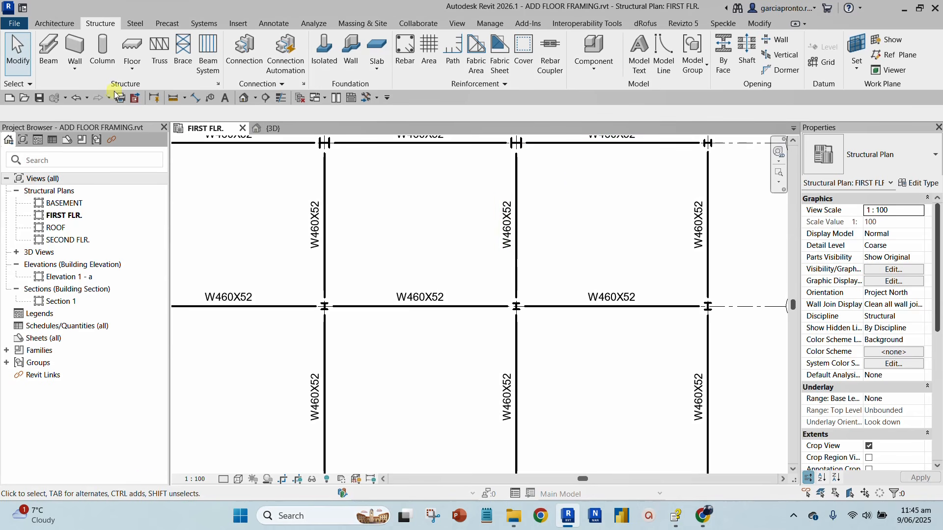
pyautogui.click(48, 45)
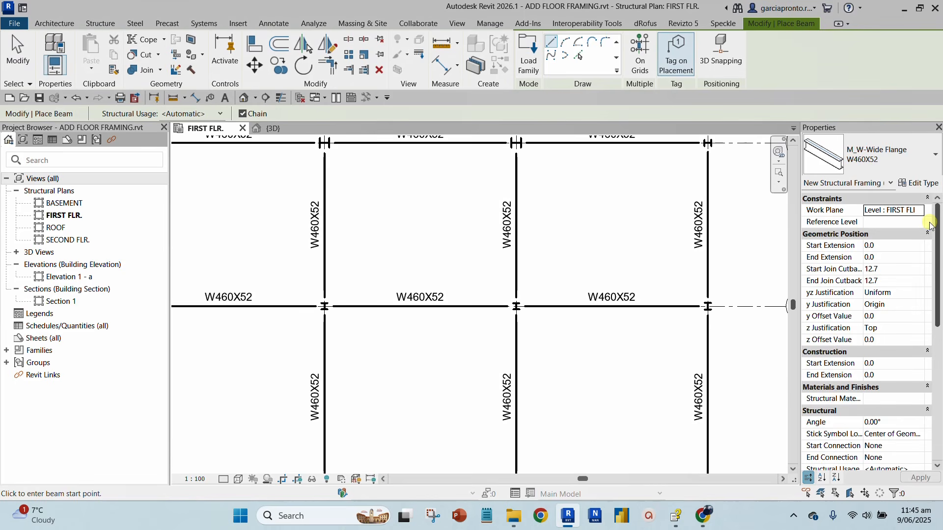
pyautogui.click(875, 161)
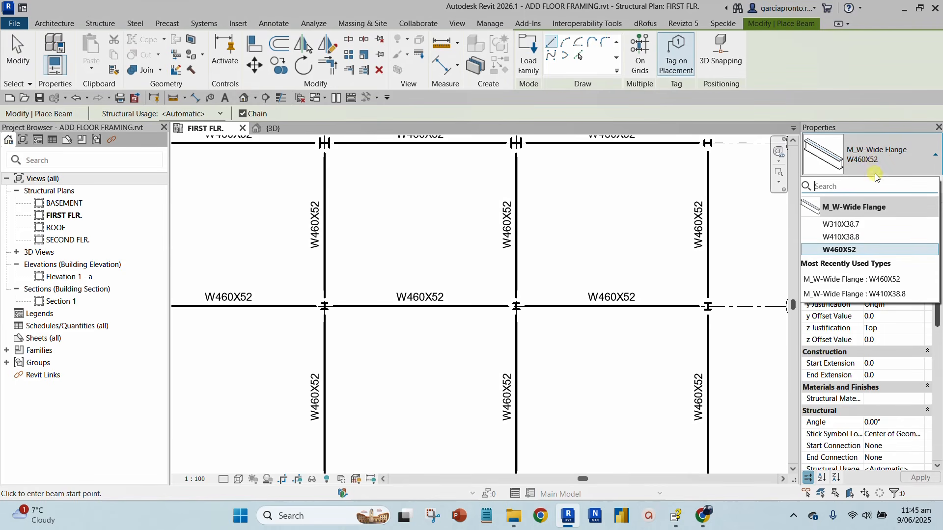
pyautogui.click(842, 225)
pyautogui.scroll(4, 580, 226)
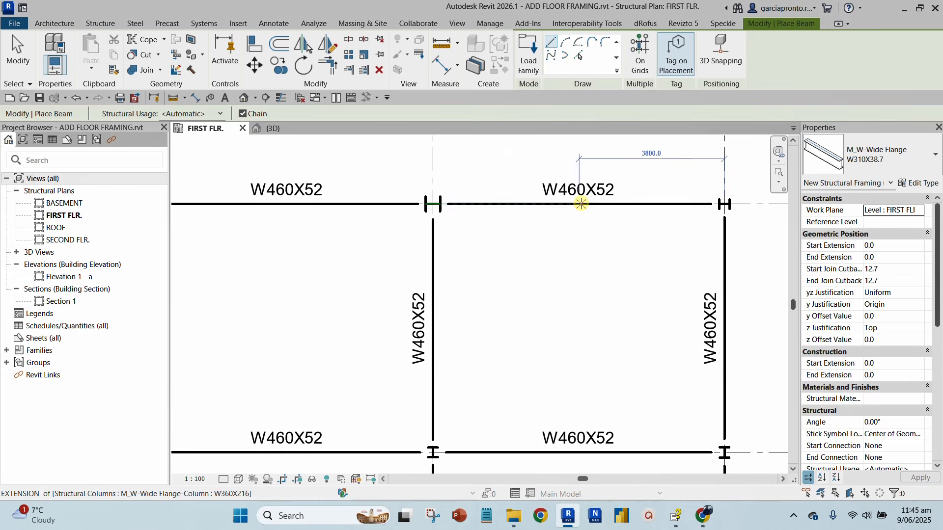
pyautogui.press('capslock')
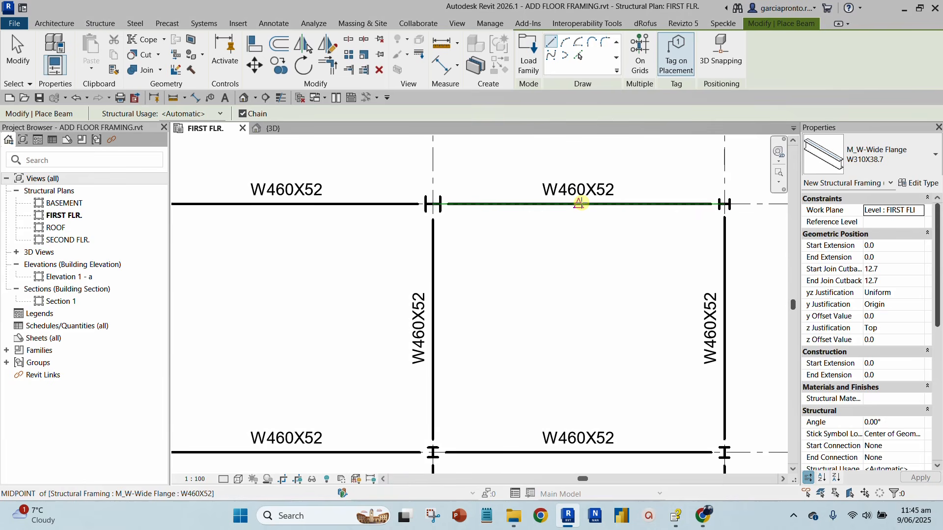
pyautogui.click(580, 203)
pyautogui.scroll(2, 483, 299)
pyautogui.scroll(-1, 455, 309)
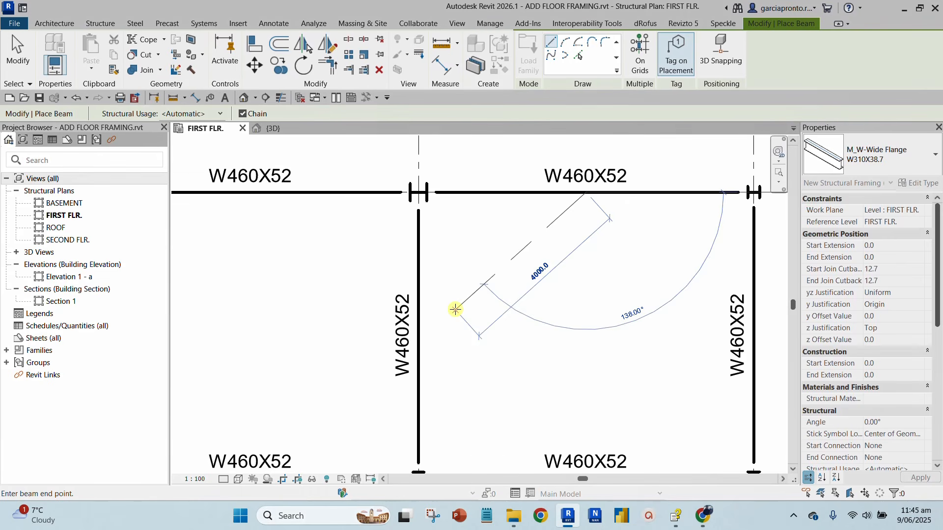
pyautogui.scroll(-1, 455, 309)
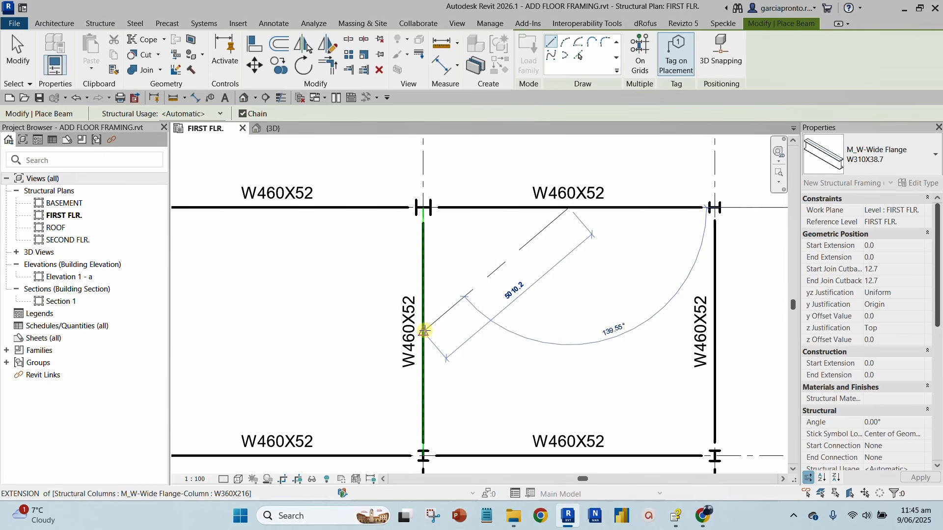
pyautogui.click(424, 331)
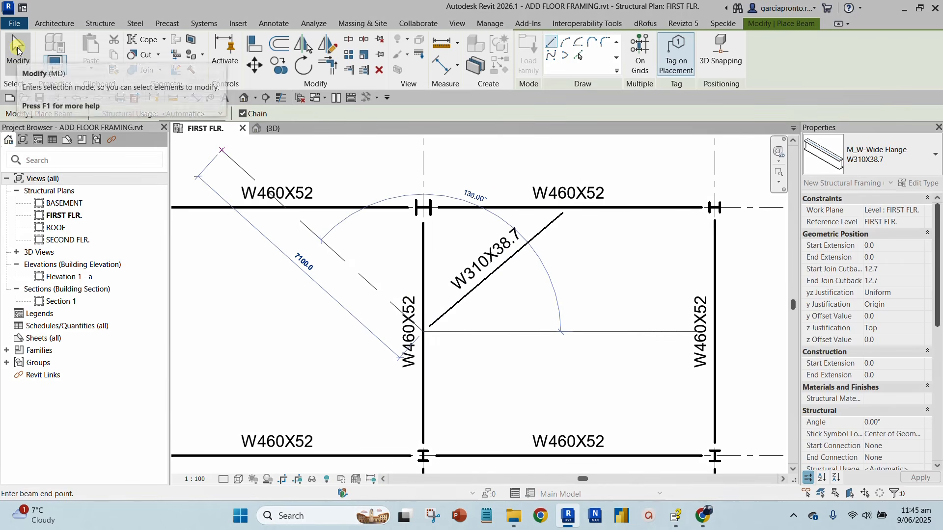
pyautogui.click(17, 58)
# - Place a parallel tagged W310X38.7 beam from the midpoint of the grid 2 beam between F and G to the midpoint of the grid G beam
pyautogui.scroll(-1, 579, 339)
pyautogui.moveTo(579, 339); pyautogui.dragTo(429, 287, button='middle')
pyautogui.scroll(-1, 429, 289)
pyautogui.scroll(3, 429, 289)
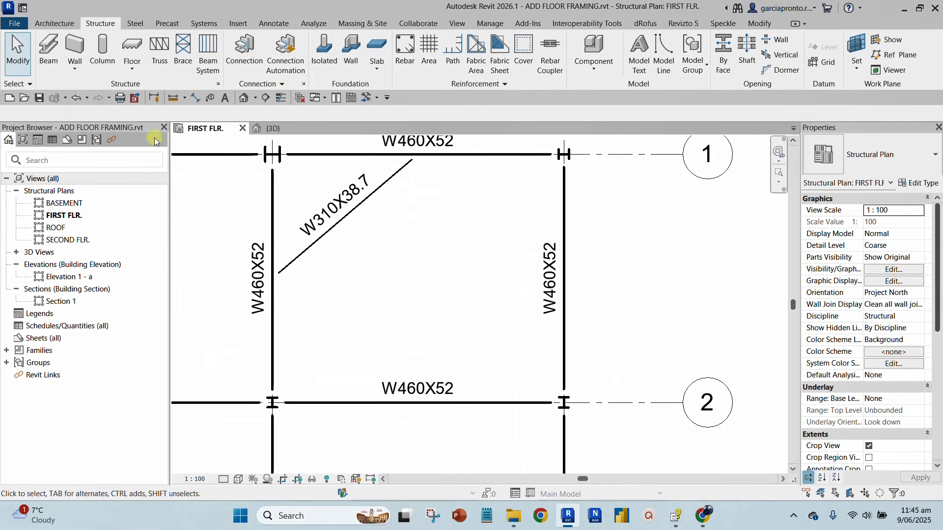
pyautogui.click(54, 49)
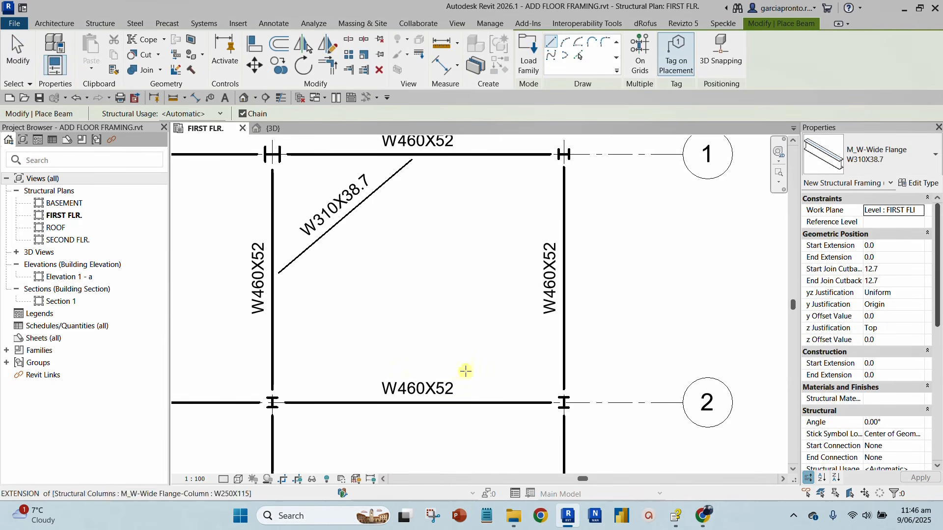
pyautogui.scroll(2, 396, 378)
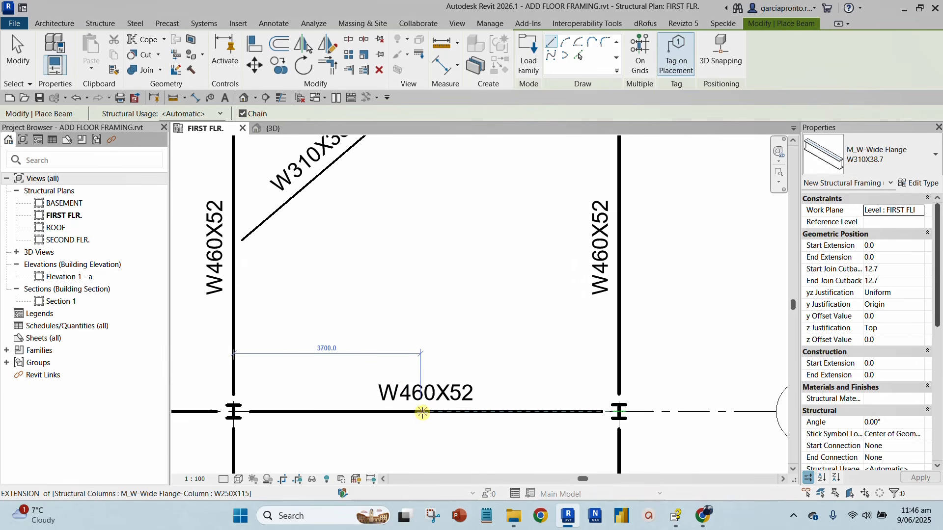
pyautogui.click(425, 411)
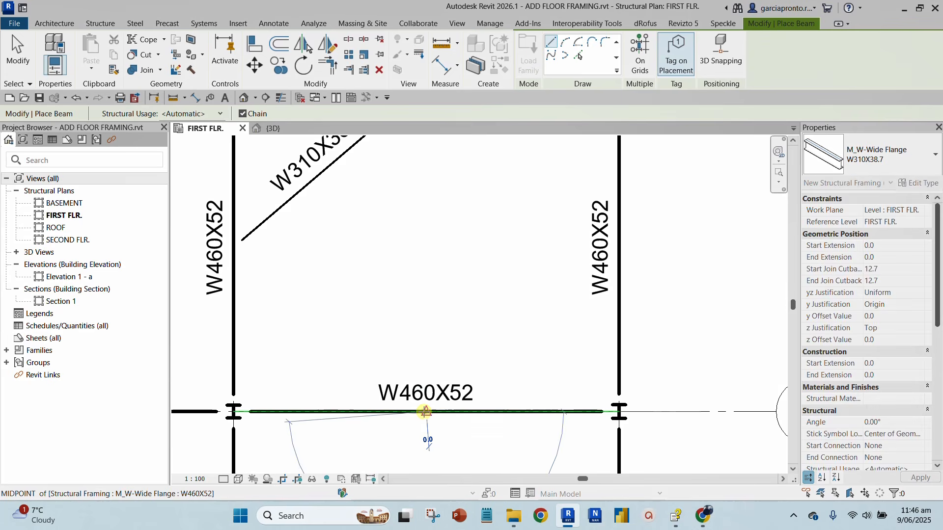
pyautogui.scroll(-2, 584, 263)
pyautogui.moveTo(584, 264); pyautogui.dragTo(507, 316, button='middle')
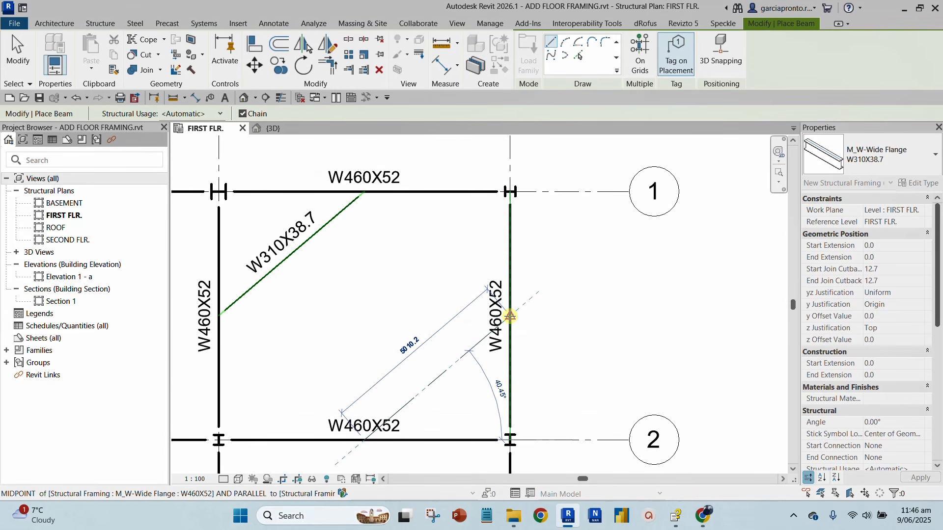
pyautogui.click(510, 315)
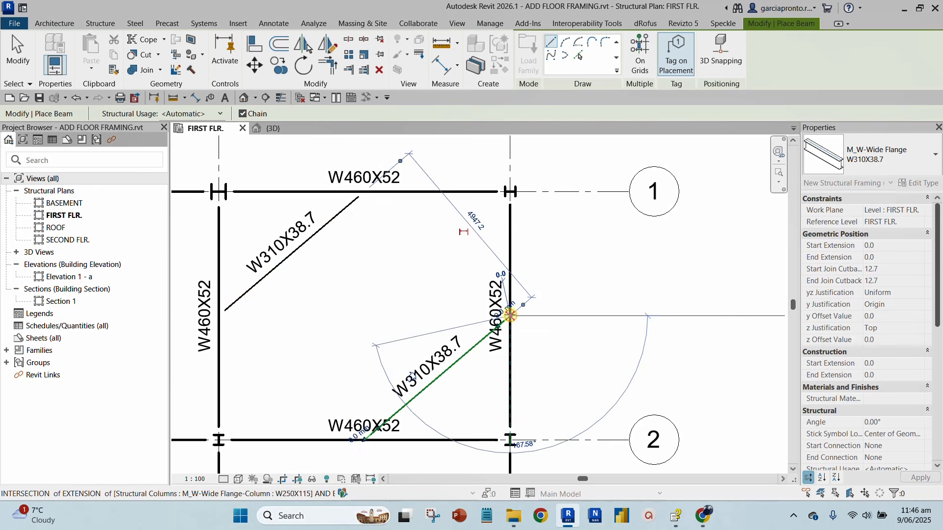
pyautogui.click(23, 39)
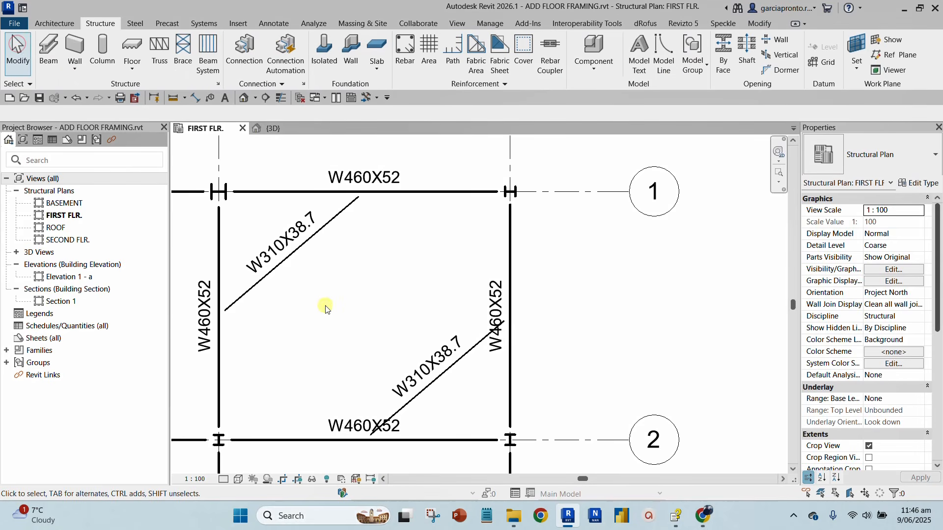
# - Check the properties of the diagonal W310X38.7 beam between grids 1 and F, and clear the selection
pyautogui.moveTo(285, 322); pyautogui.dragTo(356, 315, button='middle')
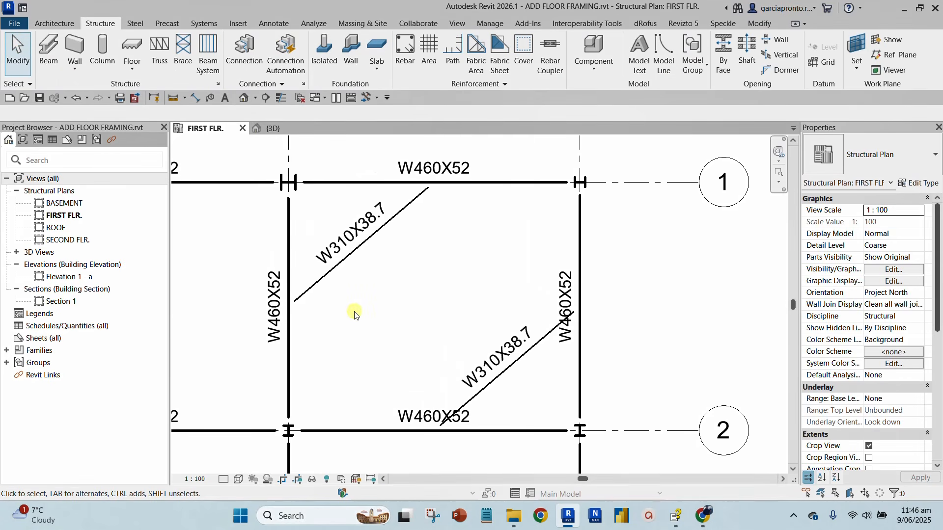
pyautogui.click(314, 291)
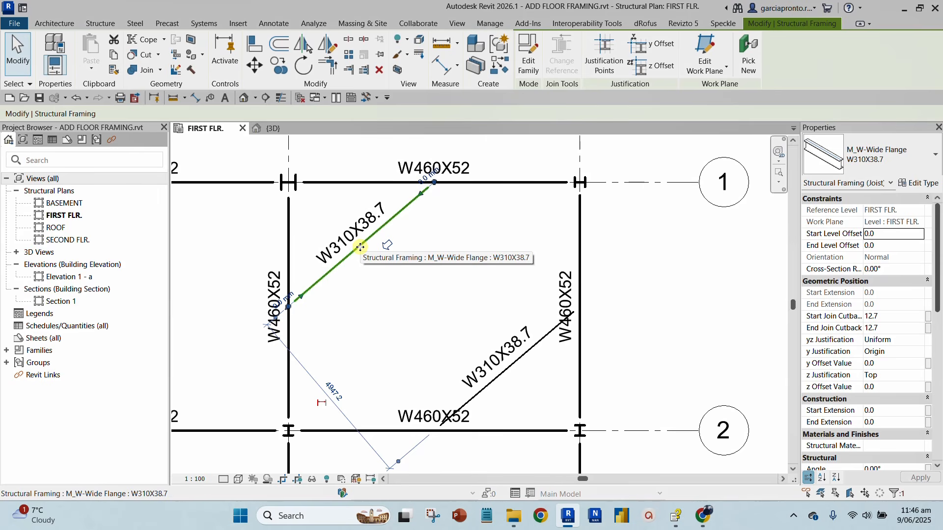
pyautogui.click(510, 257)
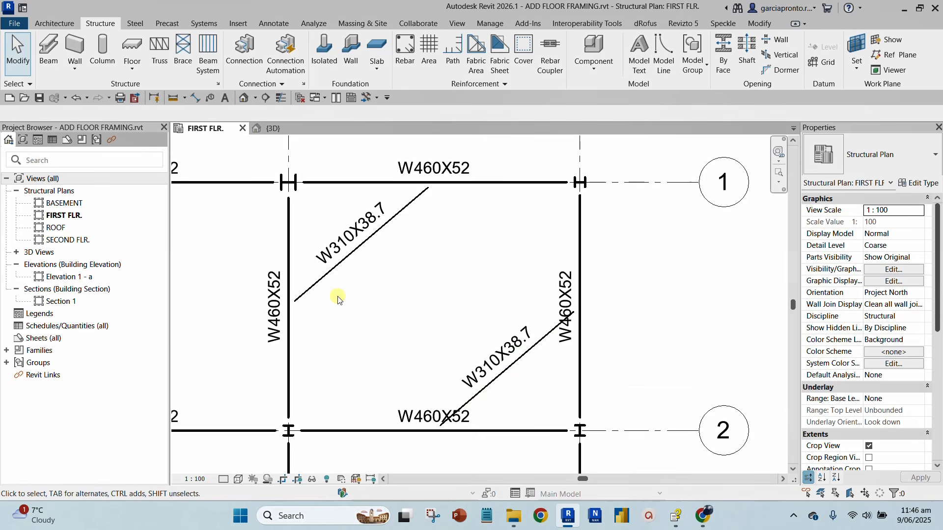
# - Place a tagged W310X38.7 beam between the midpoints of the two diagonal beams, and end the beam command
pyautogui.click(49, 52)
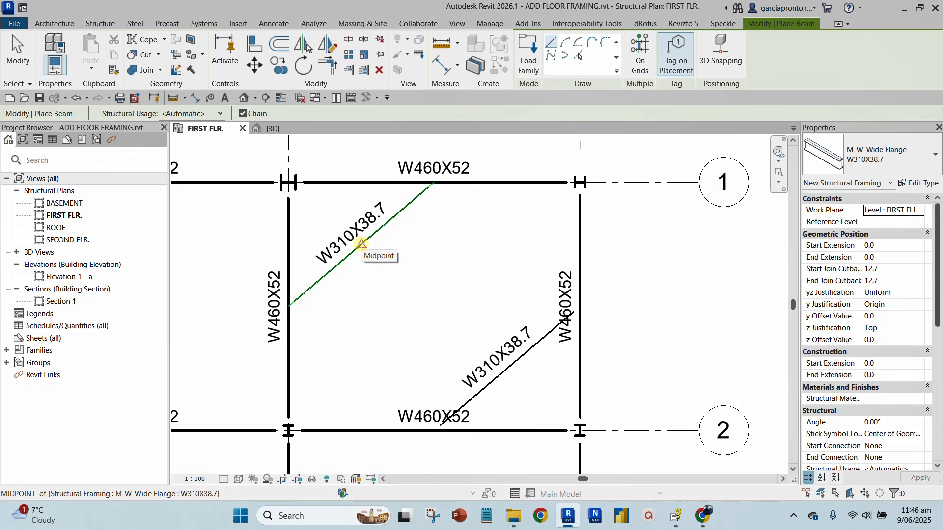
pyautogui.click(362, 244)
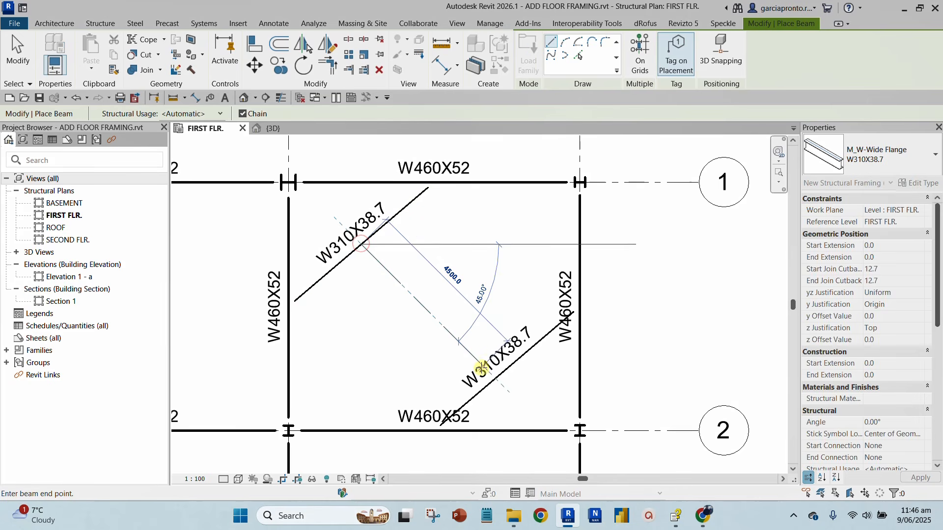
pyautogui.click(506, 369)
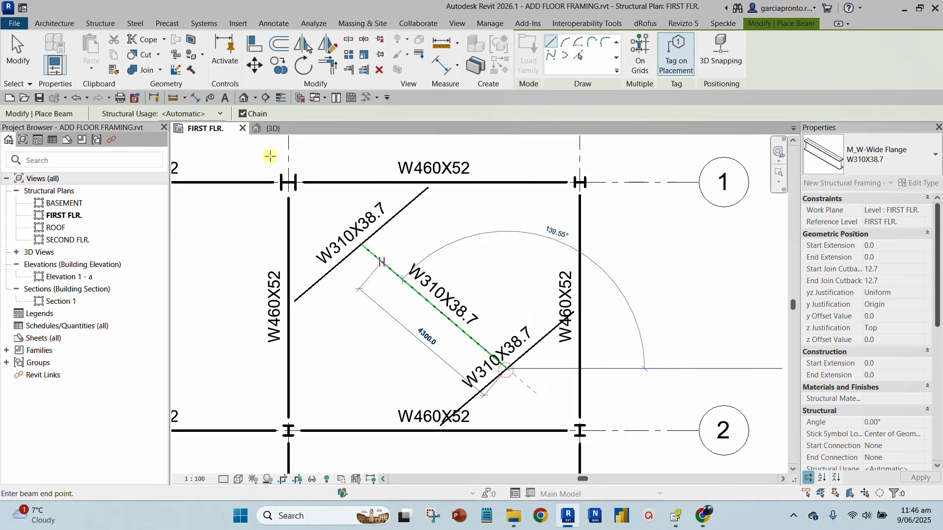
pyautogui.click(24, 47)
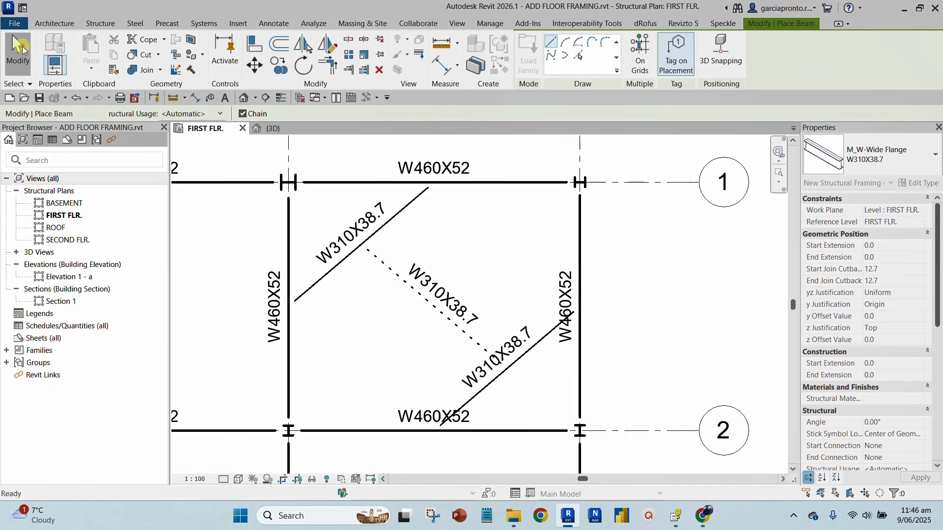
# - Check the framing category of the connecting beam and both diagonal W310X38.7 beams, and clear the selection
pyautogui.click(385, 270)
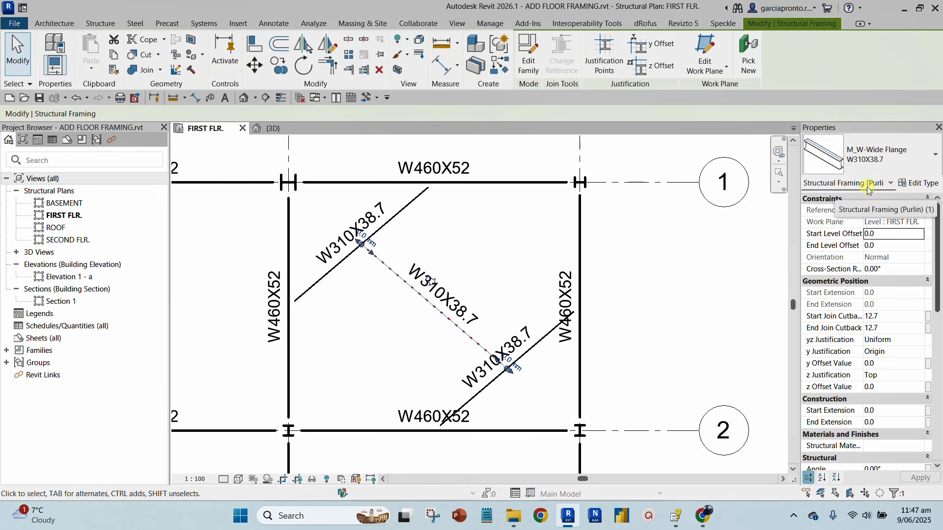
pyautogui.click(407, 213)
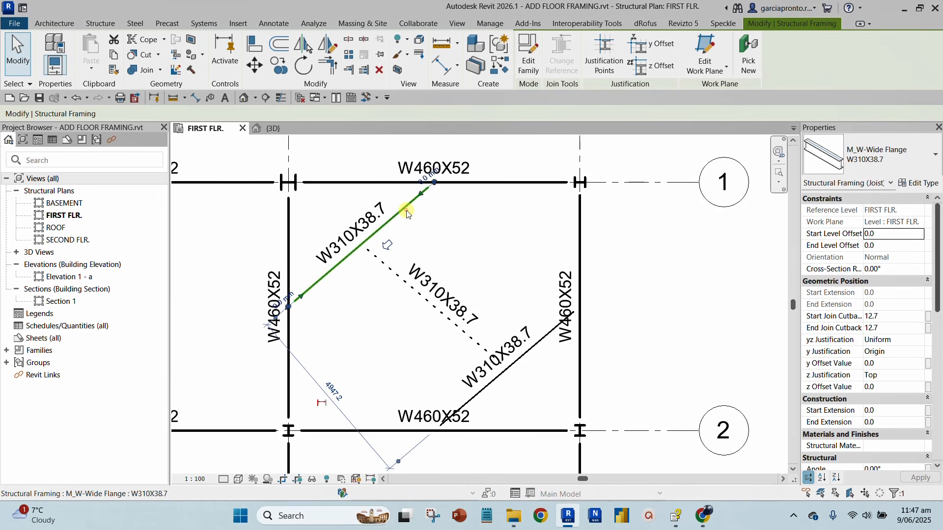
pyautogui.click(549, 338)
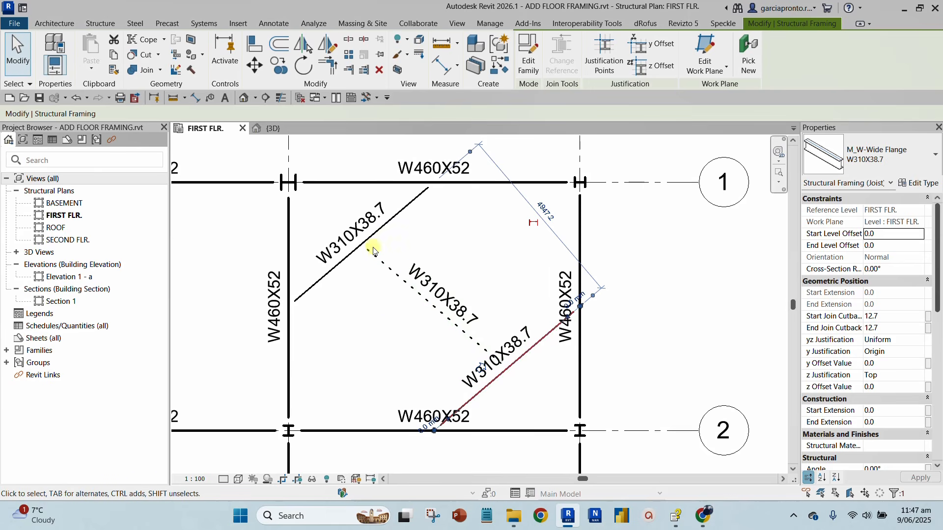
pyautogui.click(660, 408)
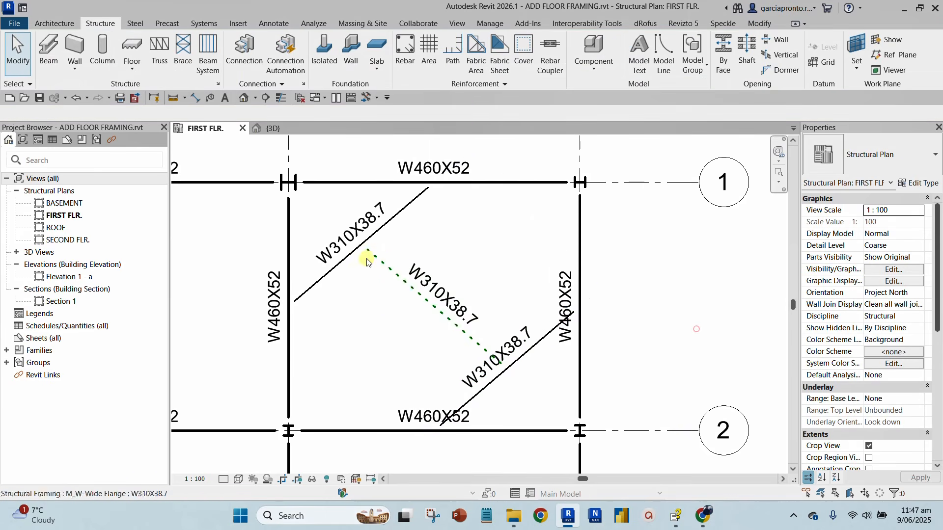
# - Mirror the three W310X38.7 beams and their tags between grids F and G about grid F as a copy, and clear the selection
pyautogui.scroll(-4, 362, 312)
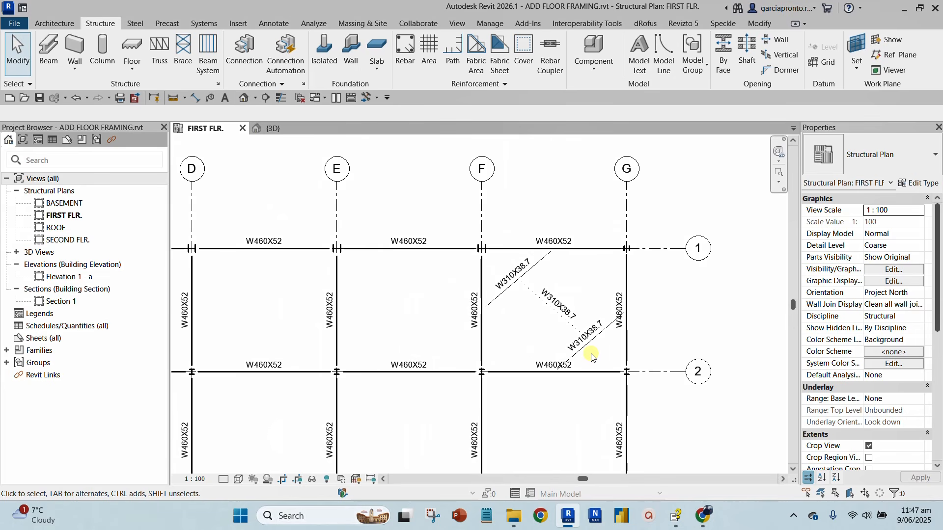
pyautogui.scroll(3, 592, 357)
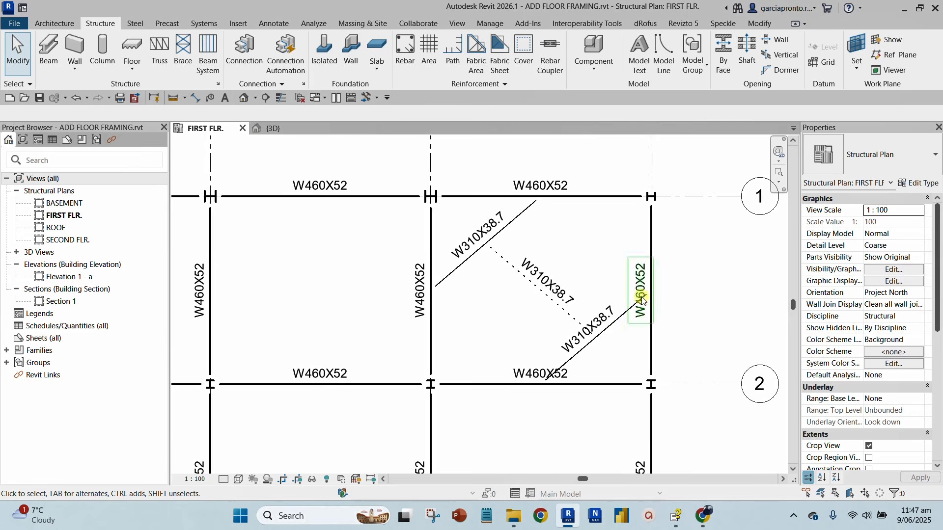
pyautogui.moveTo(614, 354); pyautogui.dragTo(545, 297)
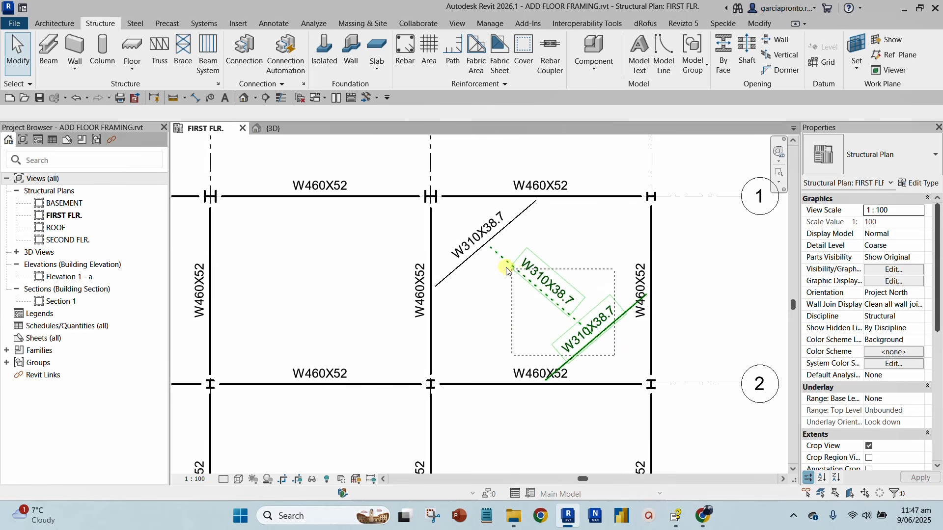
pyautogui.moveTo(484, 256); pyautogui.dragTo(450, 247)
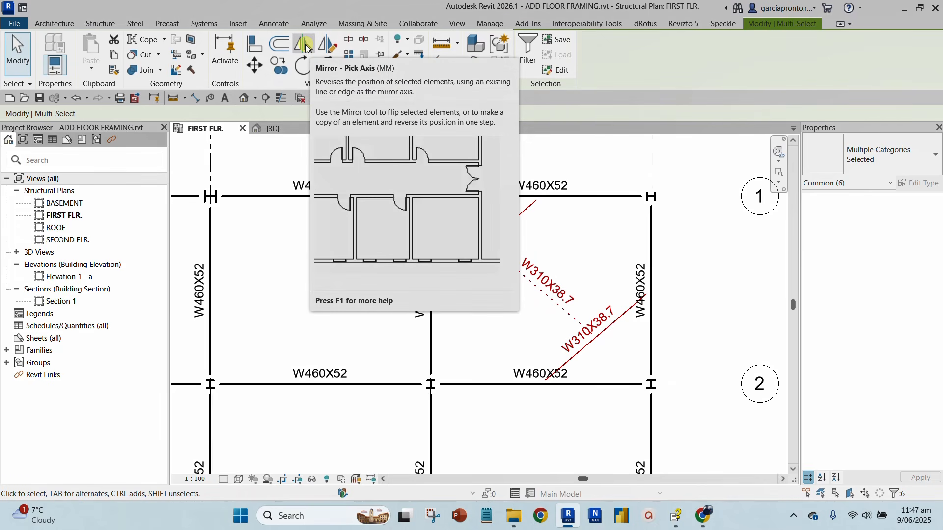
pyautogui.click(305, 45)
pyautogui.scroll(-1, 373, 153)
pyautogui.moveTo(383, 154); pyautogui.dragTo(342, 340, button='middle')
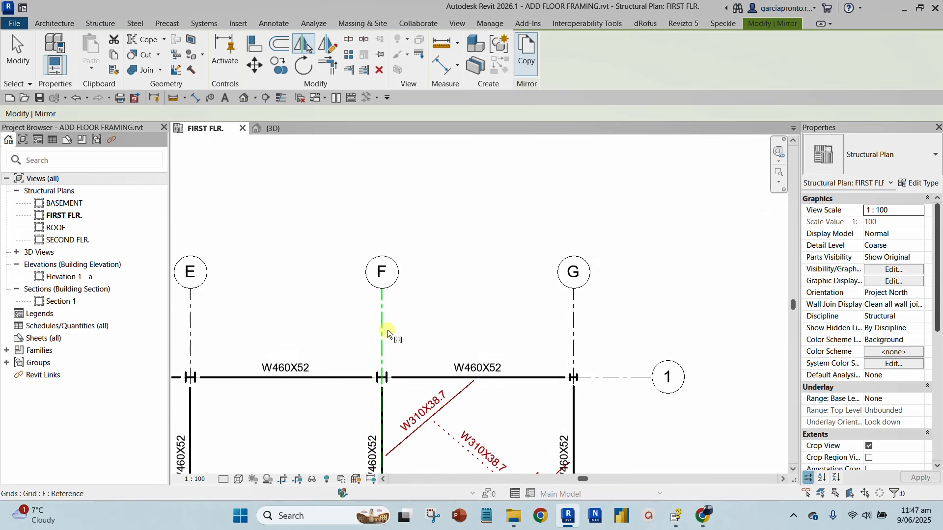
pyautogui.scroll(-2, 384, 330)
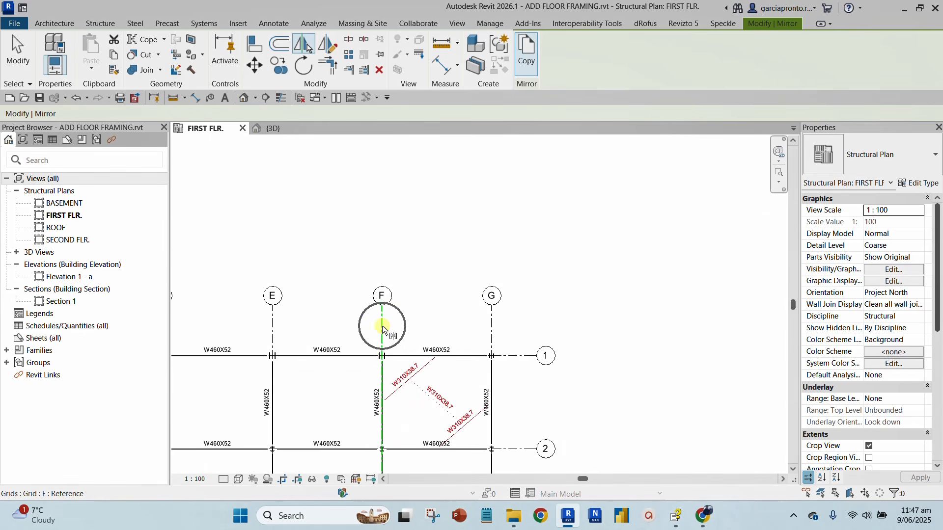
pyautogui.click(382, 328)
pyautogui.click(384, 328)
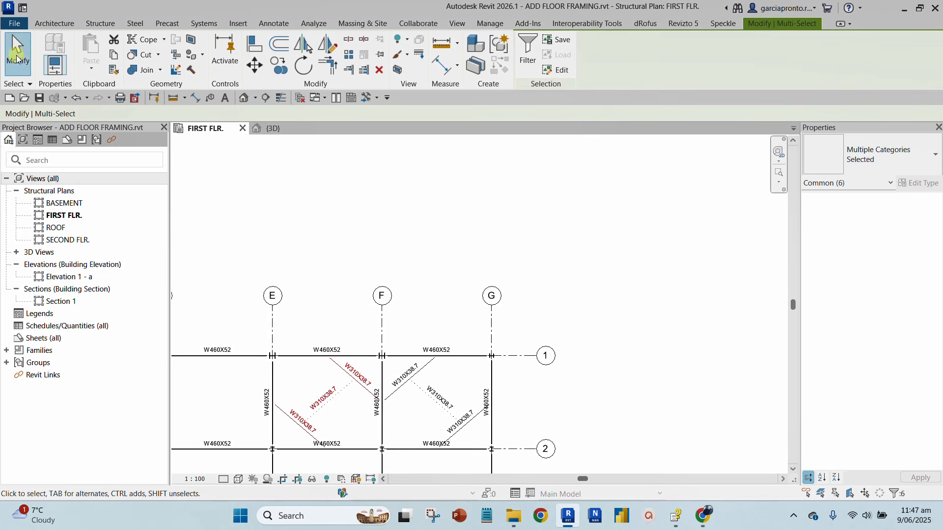
pyautogui.click(18, 53)
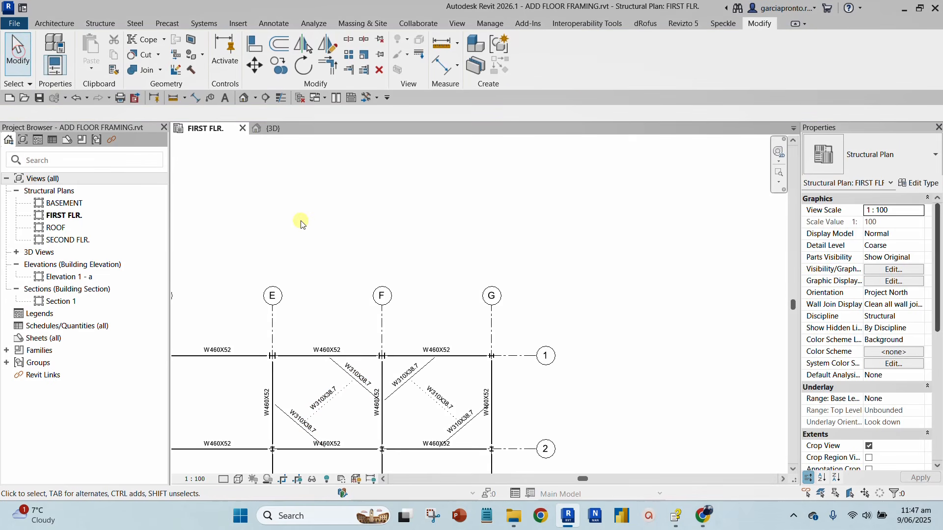
# - Set the detail level of the first floor plan to Fine
pyautogui.scroll(-3, 301, 222)
pyautogui.moveTo(324, 262); pyautogui.dragTo(398, 173, button='middle')
pyautogui.scroll(-2, 347, 227)
pyautogui.moveTo(337, 300); pyautogui.dragTo(477, 328, button='middle')
pyautogui.scroll(5, 496, 324)
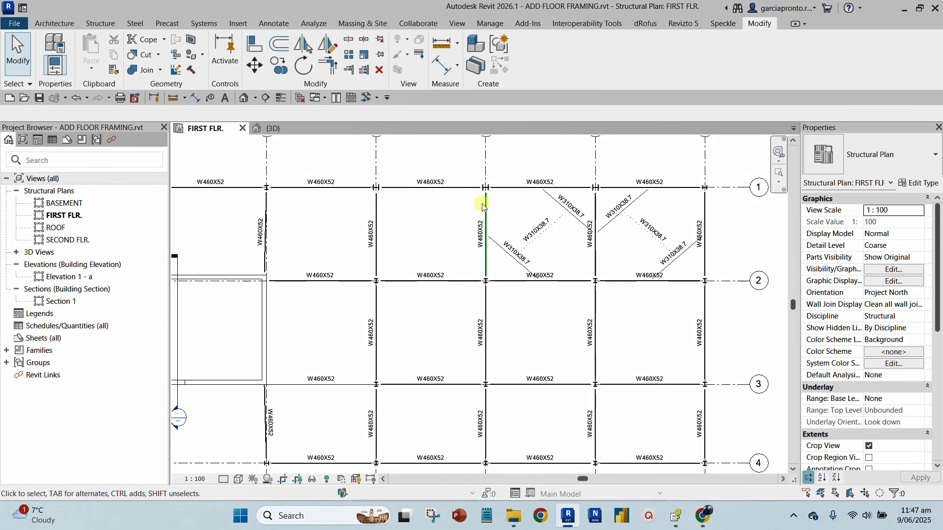
pyautogui.click(224, 479)
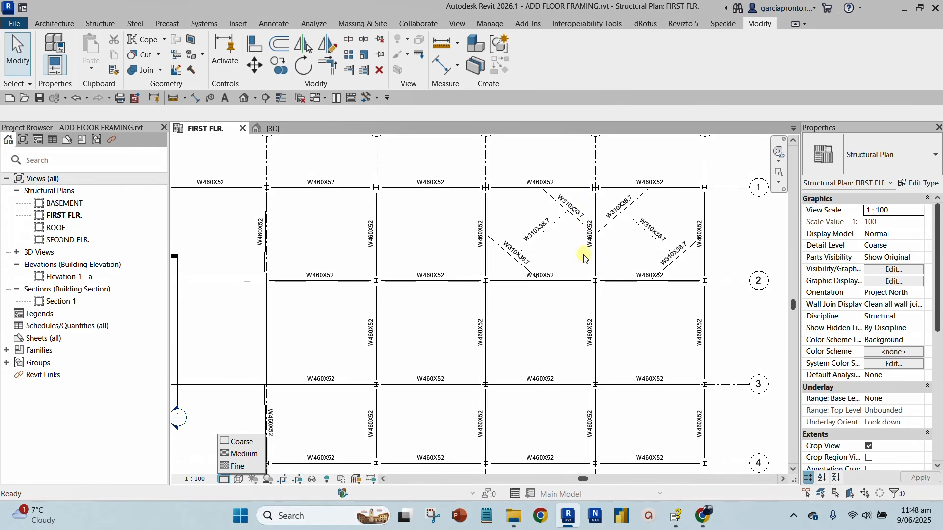
pyautogui.scroll(4, 584, 259)
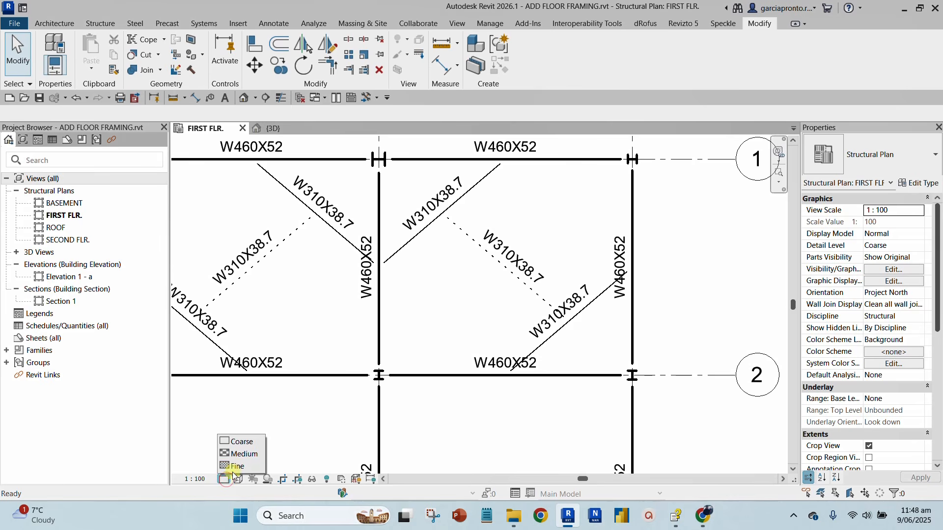
pyautogui.click(241, 466)
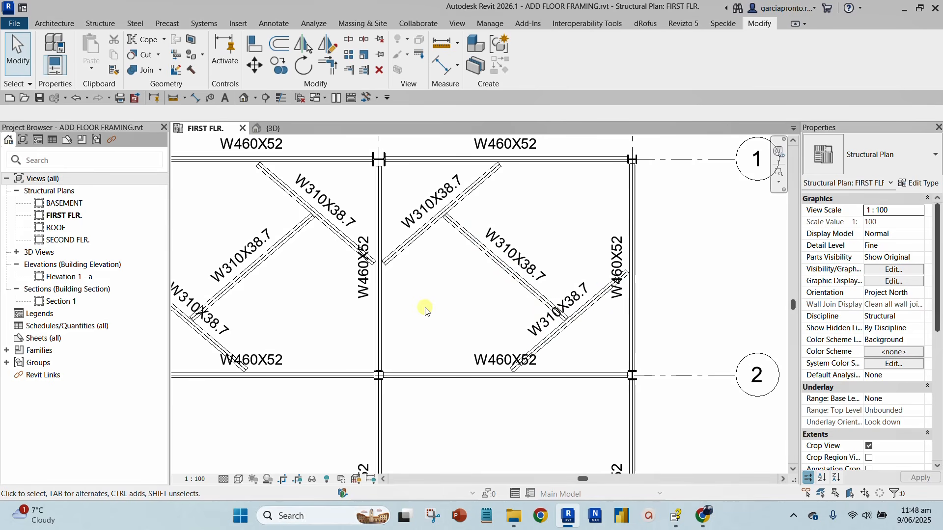
pyautogui.scroll(-1, 438, 303)
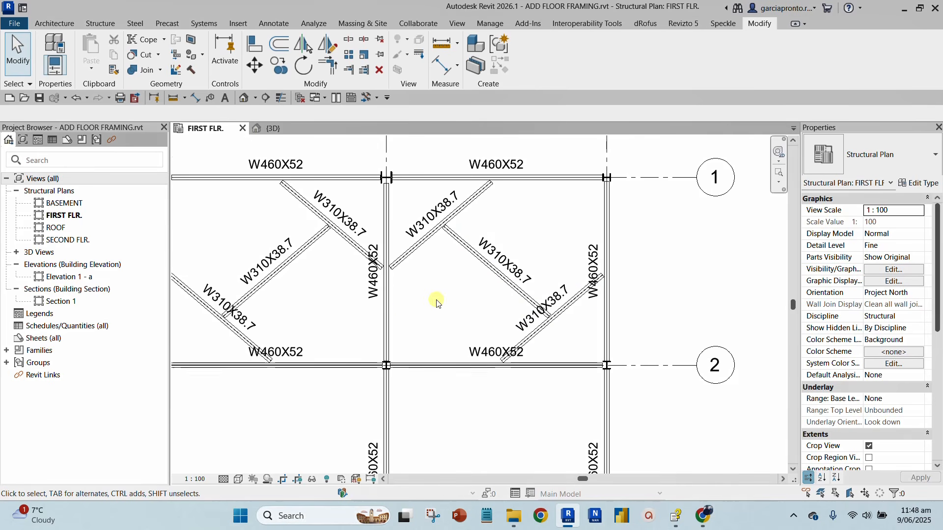
# - Switch to the 3D view and examine the floor framing with its diagonal infill beams
pyautogui.click(267, 128)
pyautogui.scroll(-5, 404, 330)
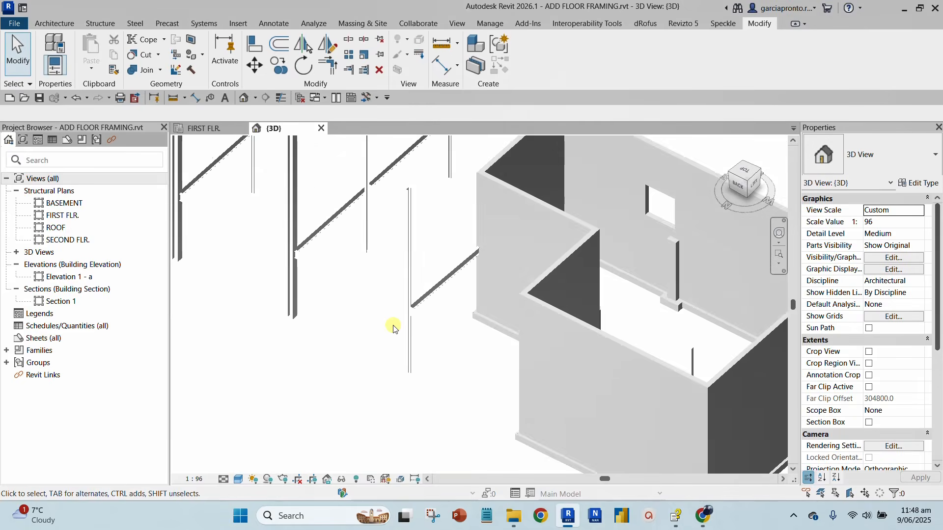
pyautogui.keyDown('shift'); pyautogui.moveTo(378, 313); pyautogui.dragTo(466, 266, button='middle'); pyautogui.keyUp('shift')
pyautogui.scroll(-1, 435, 312)
pyautogui.scroll(1, 378, 438)
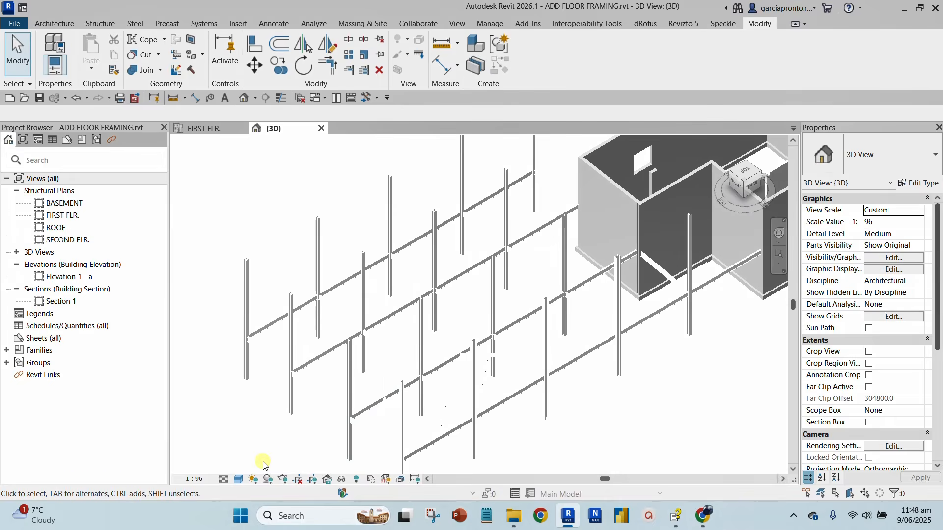
# - Set the detail level of the 3D view to Coarse and examine the framing as single lines
pyautogui.click(224, 480)
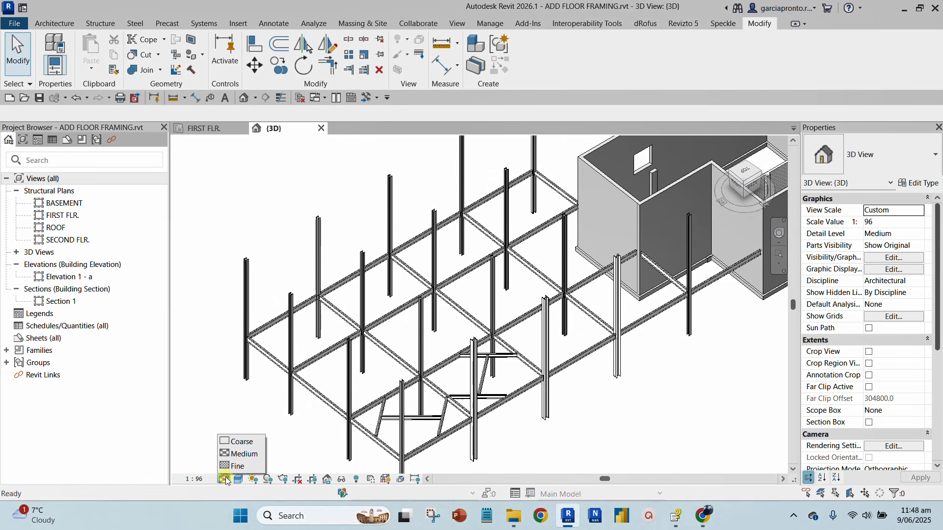
pyautogui.click(258, 441)
pyautogui.scroll(3, 364, 300)
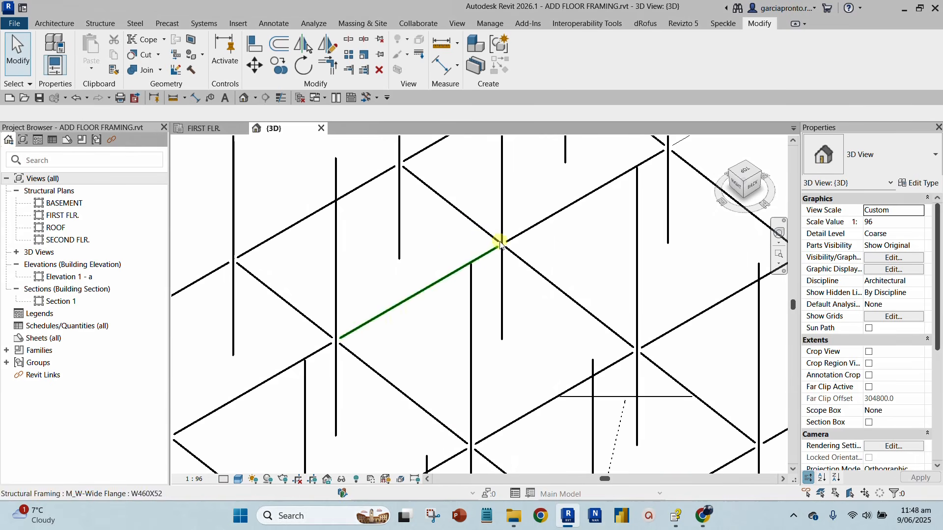
pyautogui.scroll(-2, 499, 243)
pyautogui.keyDown('shift'); pyautogui.moveTo(499, 244); pyautogui.dragTo(486, 301, button='middle'); pyautogui.keyUp('shift')
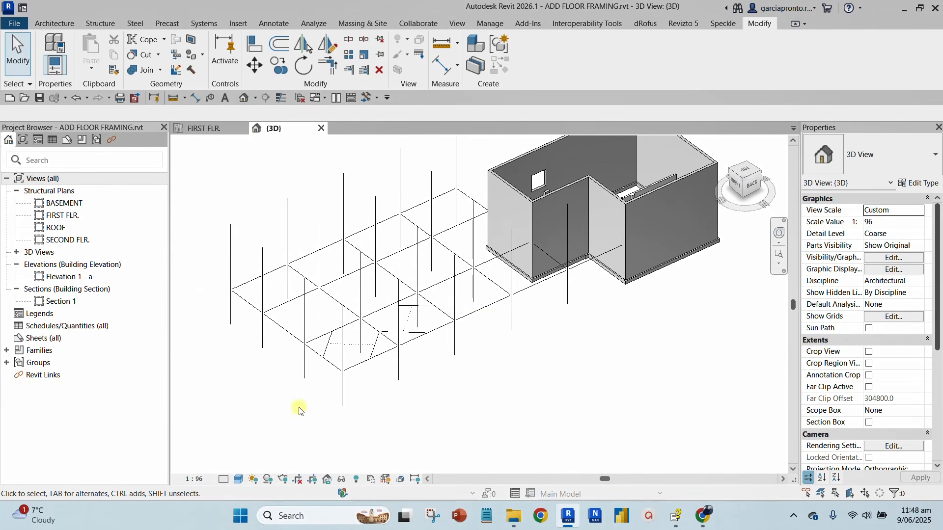
# - Set the detail level of the 3D view to Fine
pyautogui.click(223, 480)
pyautogui.click(239, 466)
pyautogui.scroll(3, 349, 282)
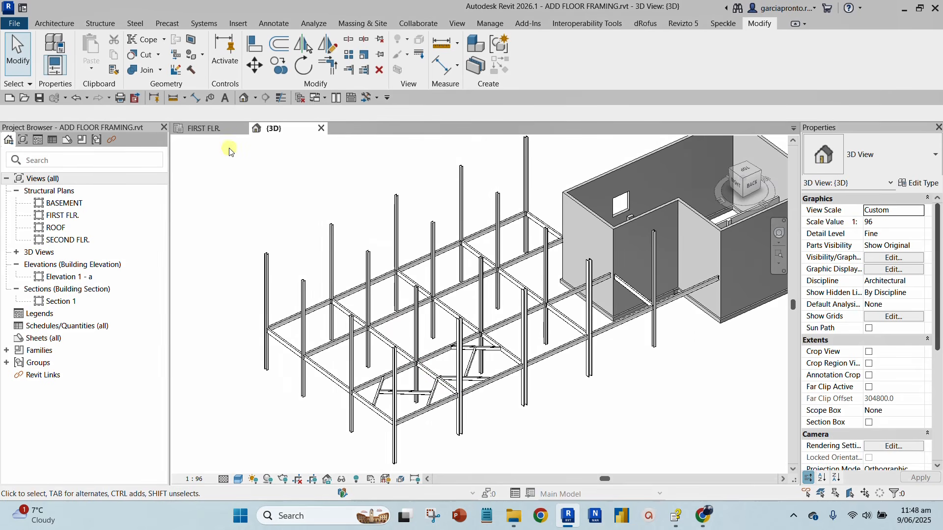
# - Tile the FIRST FLR. plan and the 3D view side by side with the framing in view in both, leaving the plan active
pyautogui.click(217, 130)
pyautogui.press('w')
pyautogui.press('t')
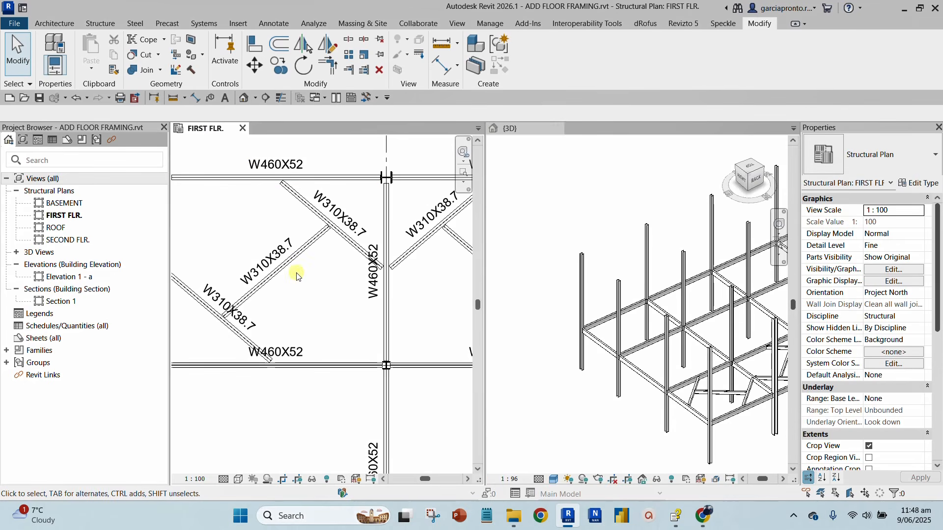
pyautogui.scroll(-5, 315, 315)
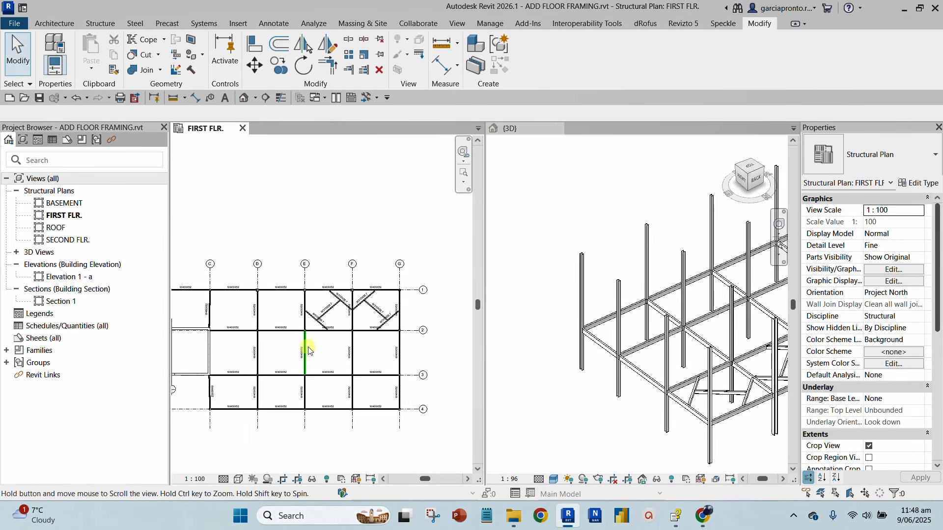
pyautogui.moveTo(309, 348); pyautogui.dragTo(337, 336, button='middle')
pyautogui.scroll(-5, 634, 319)
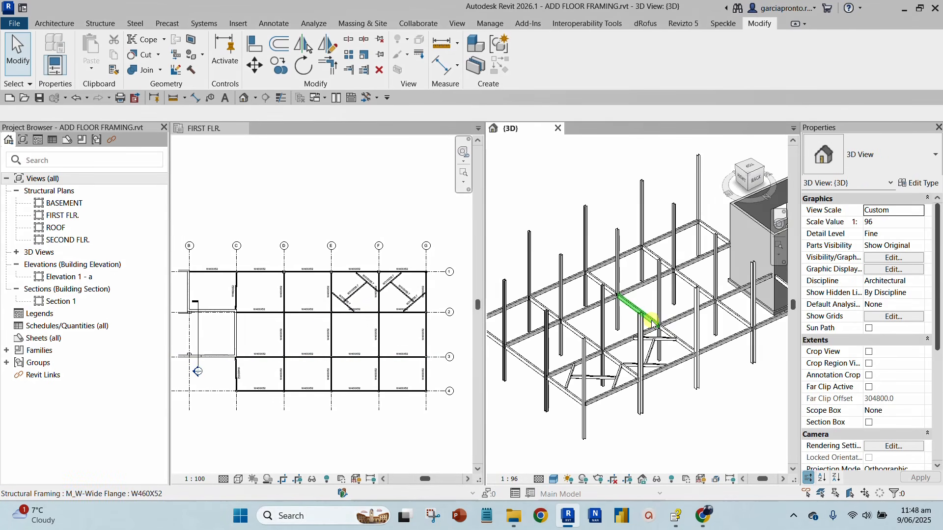
pyautogui.moveTo(632, 338); pyautogui.dragTo(637, 354, button='middle')
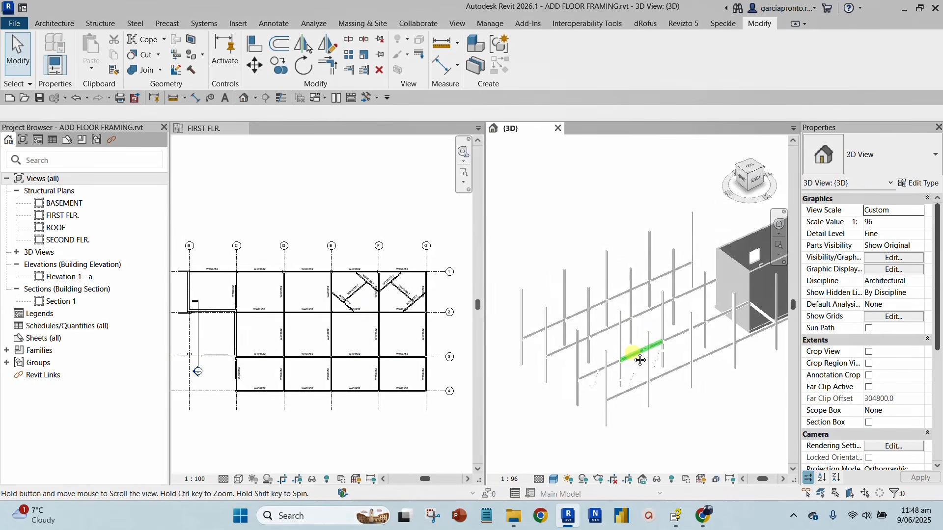
pyautogui.click(360, 181)
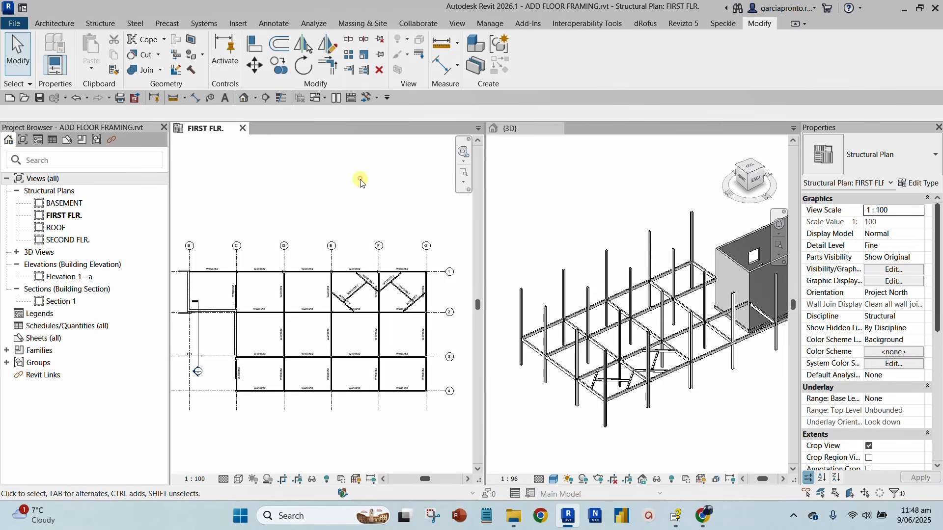